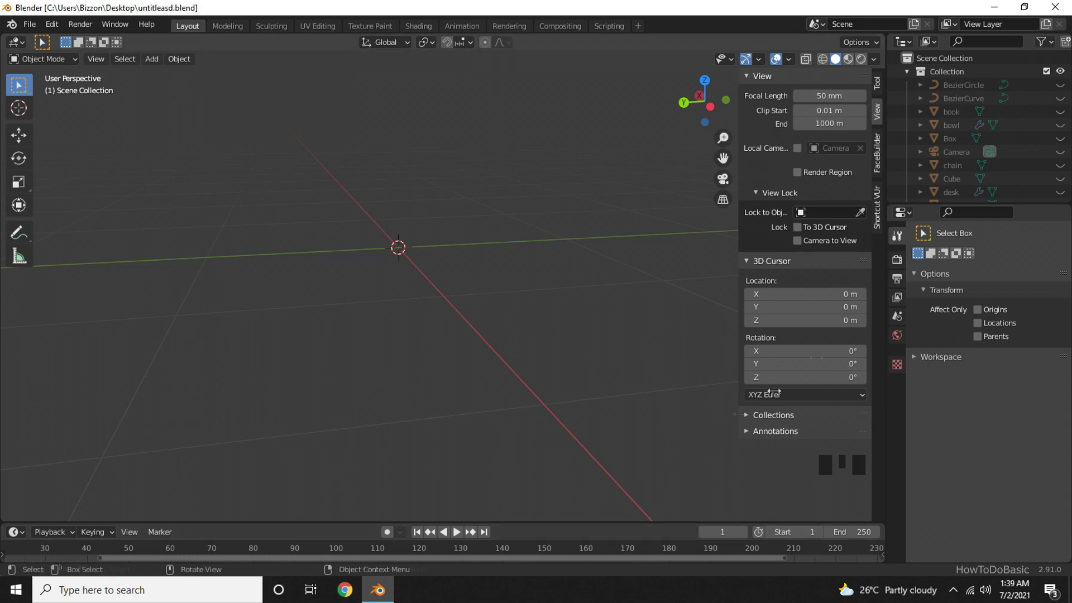
# Step: Duplicate the desk in place as desk.002 and hide the original desk in the Outliner
pyautogui.click(1061, 192)
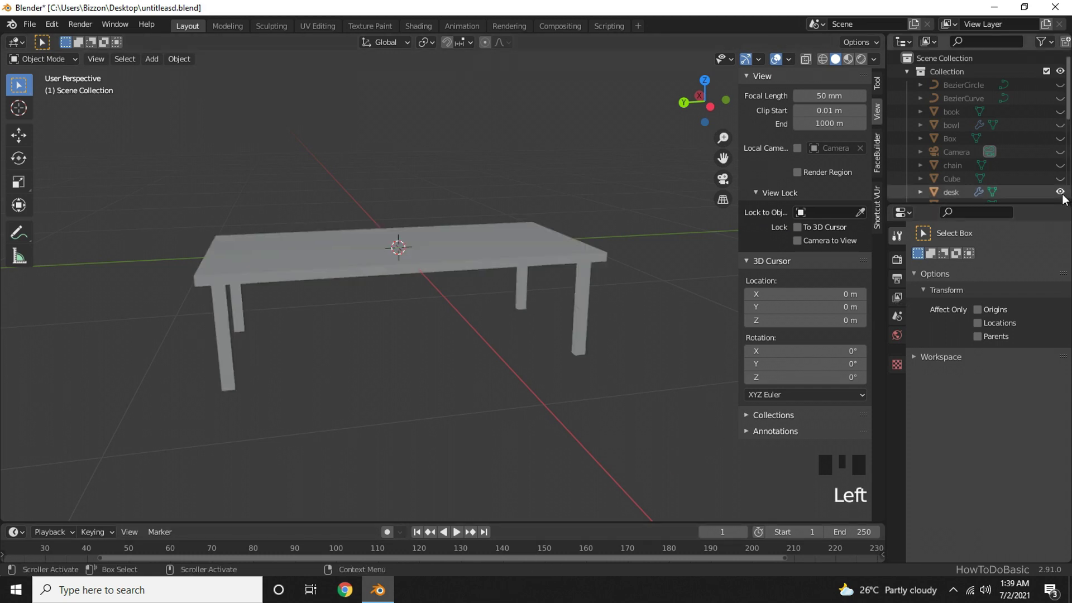
pyautogui.click(533, 246)
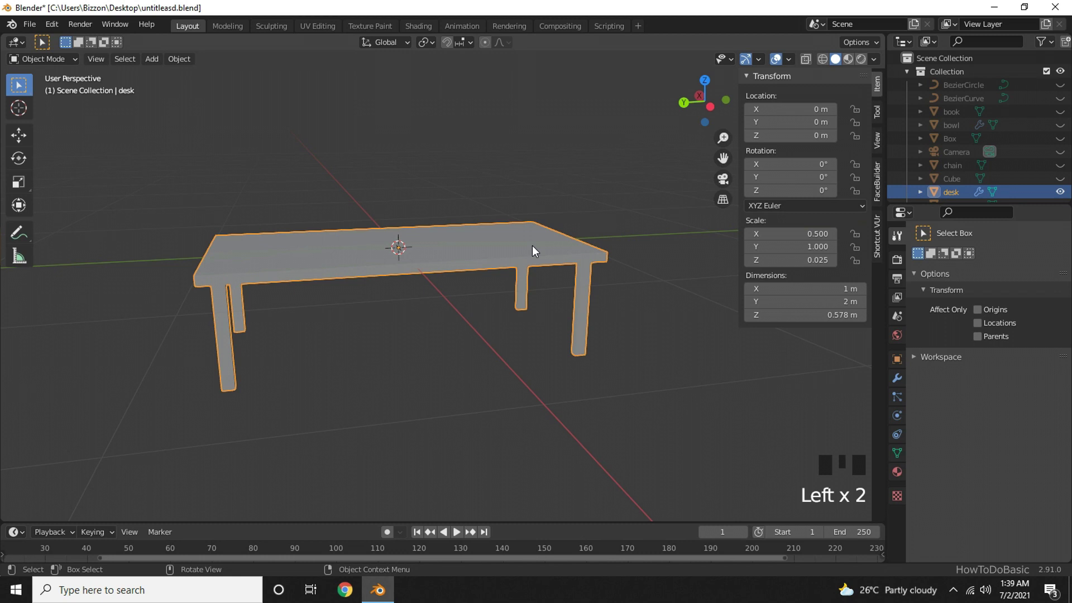
pyautogui.hotkey('shift', 'd')
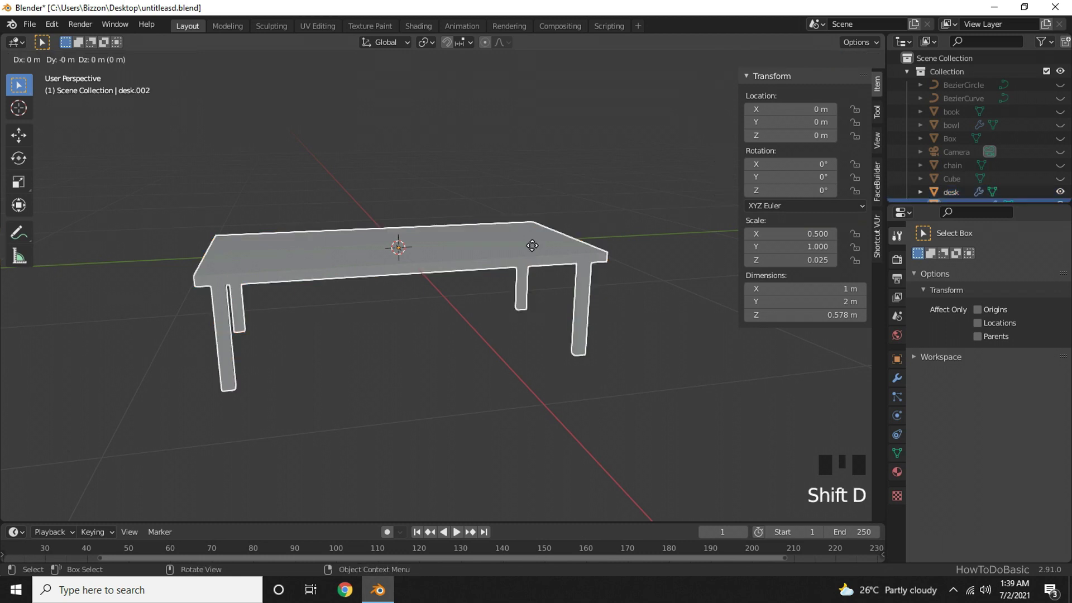
pyautogui.rightClick(535, 237)
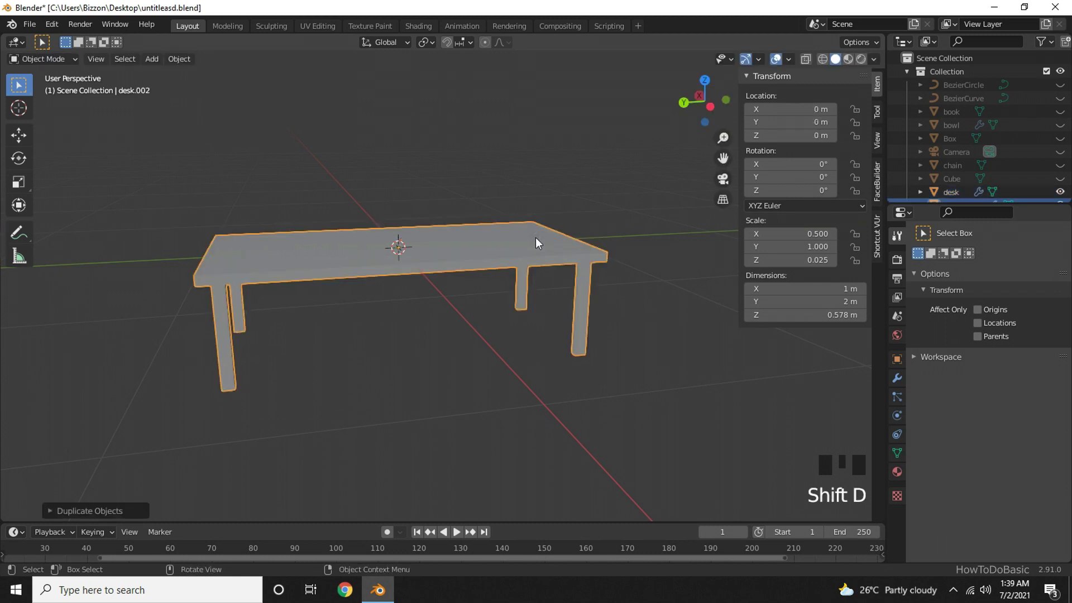
pyautogui.click(1063, 191)
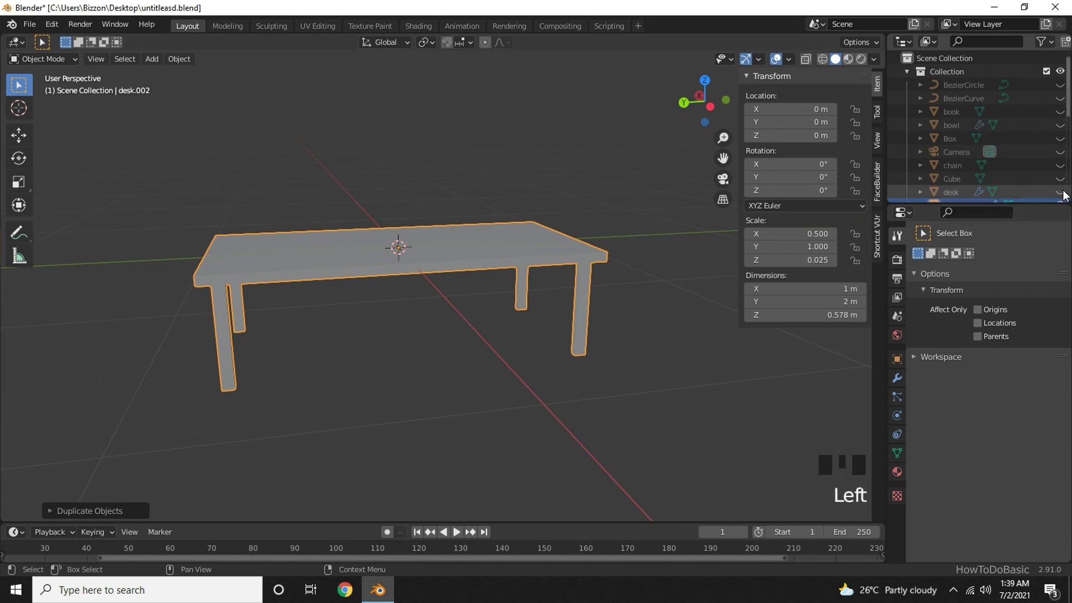
pyautogui.scroll(-2, 1014, 189)
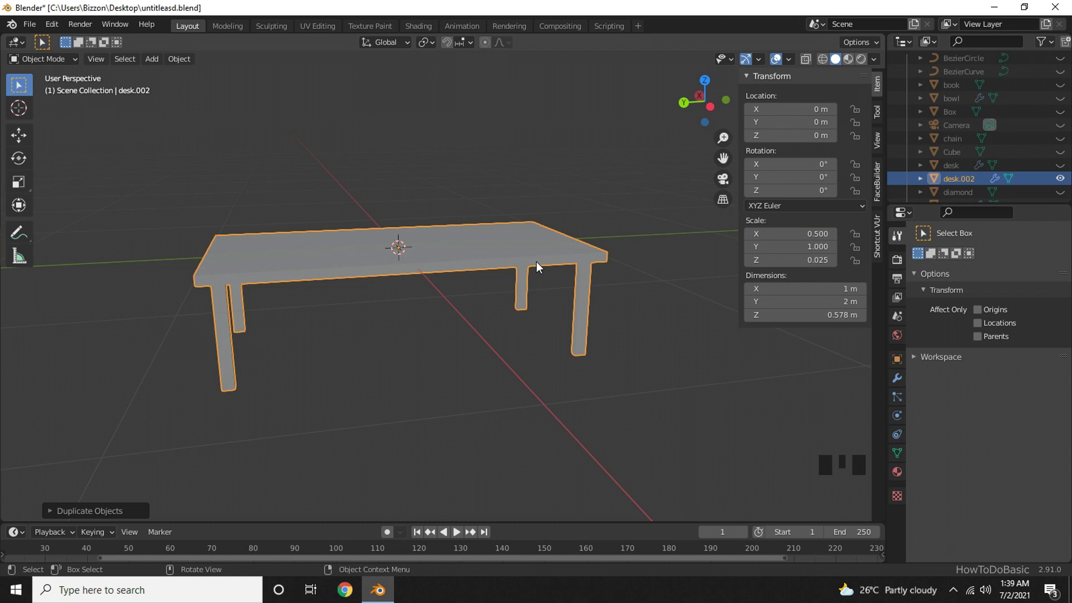
# Step: Move desk.002 into a newly created collection called DeskVariant2
pyautogui.press('m')
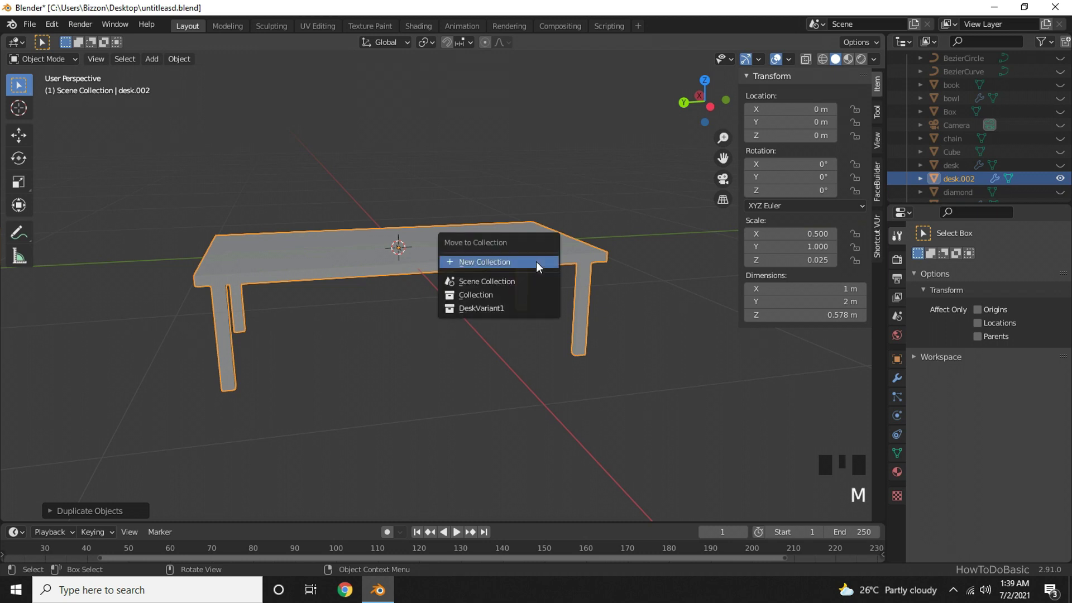
pyautogui.click(536, 262)
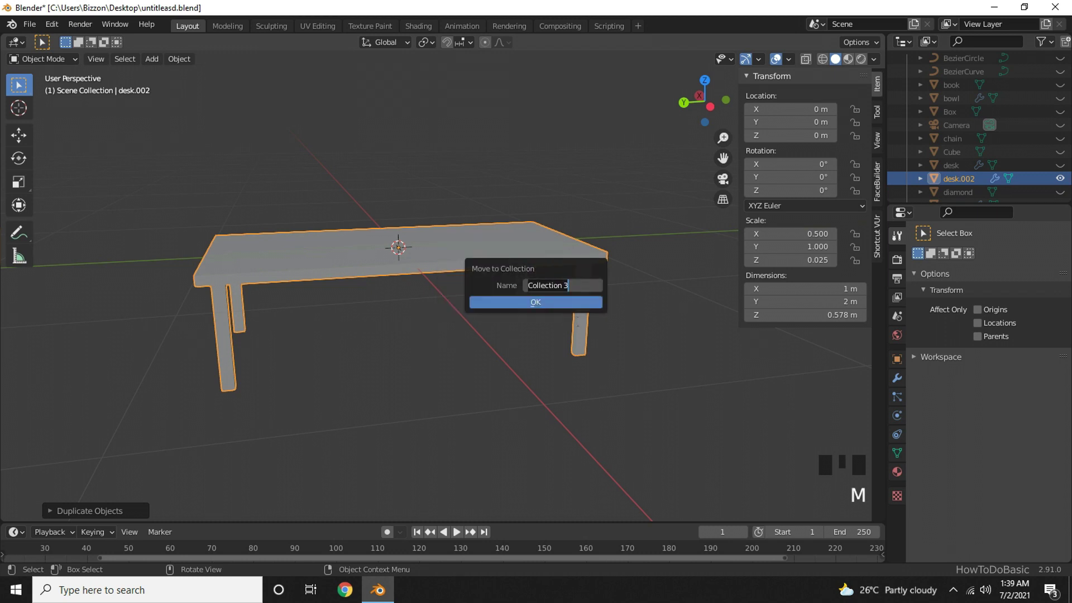
pyautogui.write('Desk')
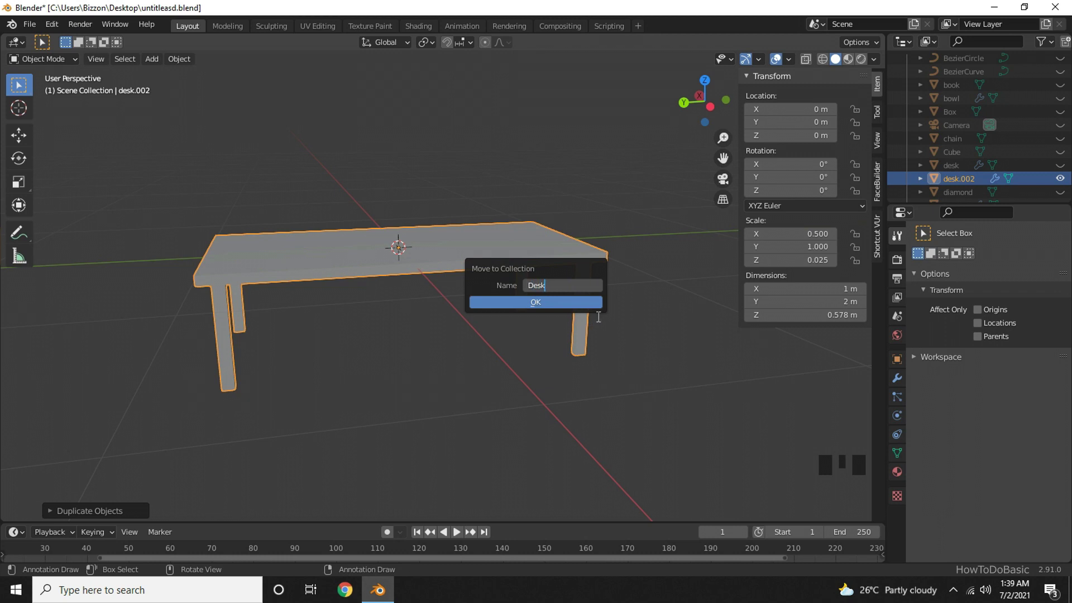
pyautogui.write('Variant2')
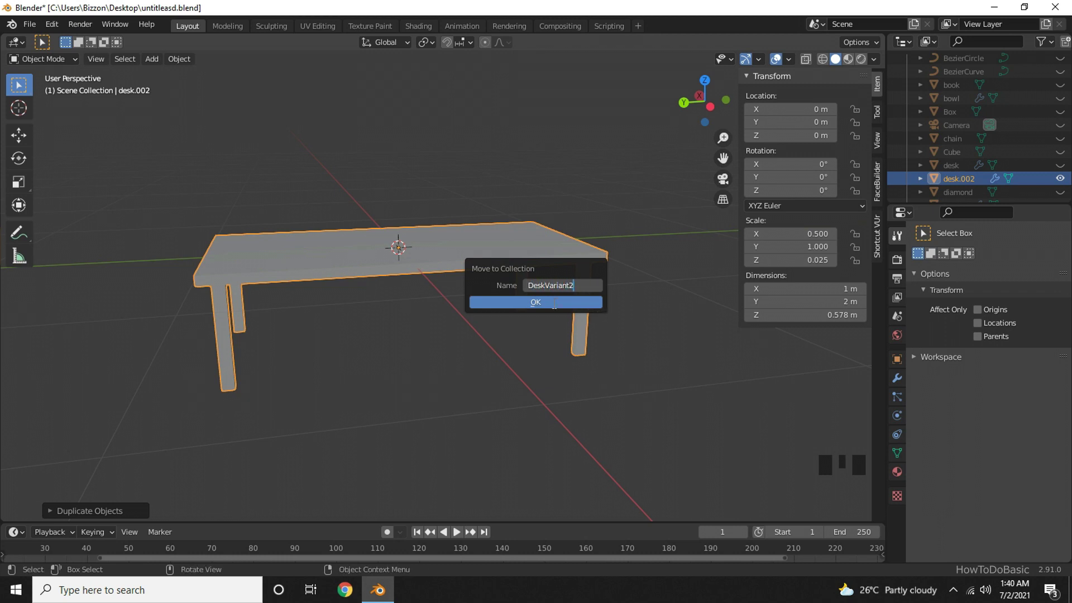
pyautogui.click(553, 303)
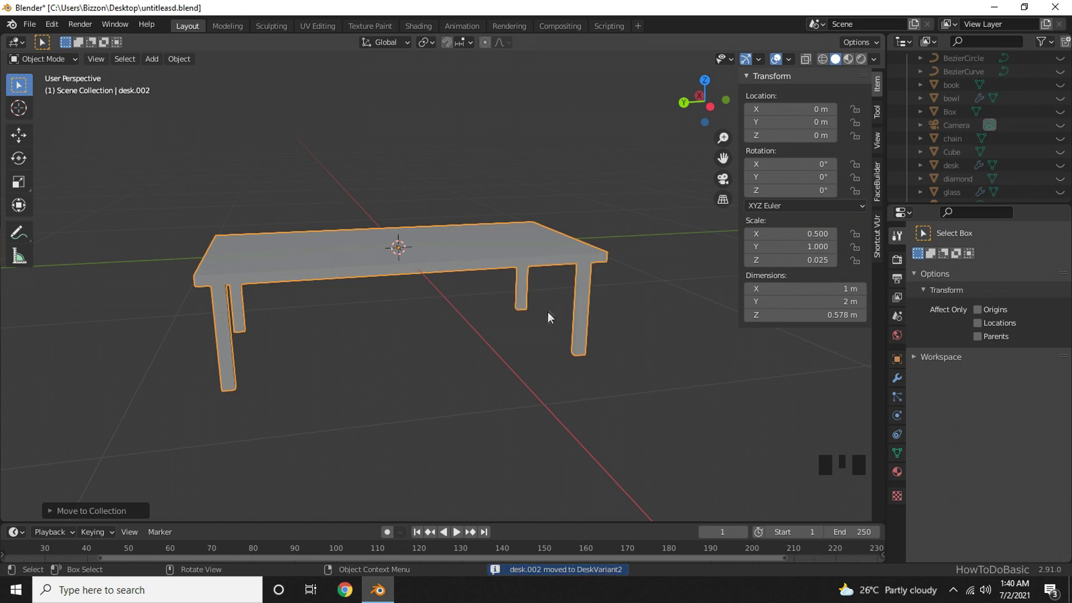
# Step: In face select mode, select the tabletop's front border strip, corner face and side border strip
pyautogui.moveTo(542, 343); pyautogui.dragTo(487, 386, button='middle')
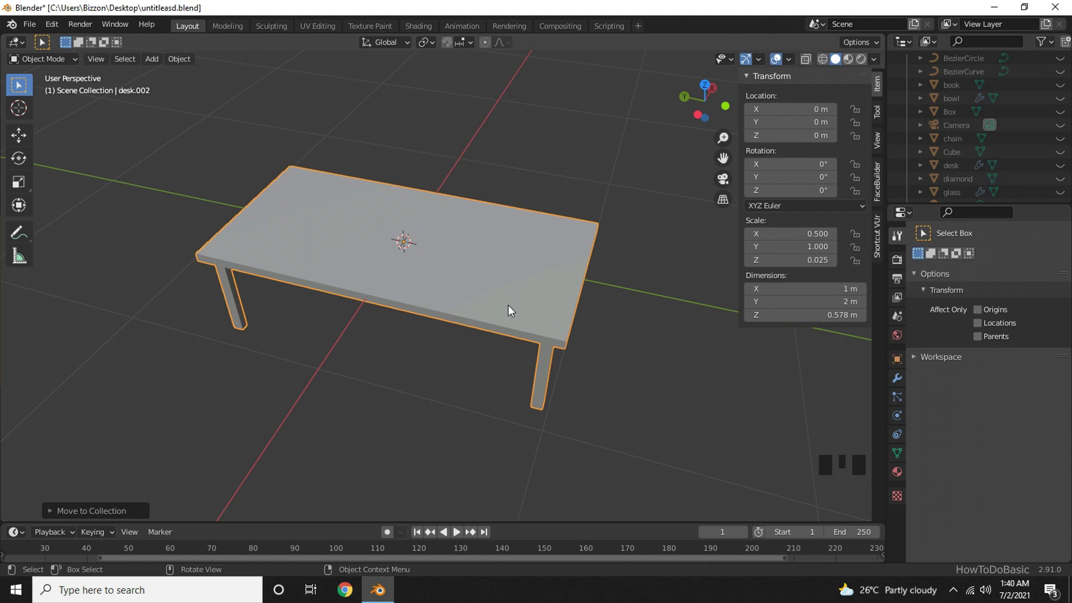
pyautogui.press('Tab')
pyautogui.scroll(2, 578, 382)
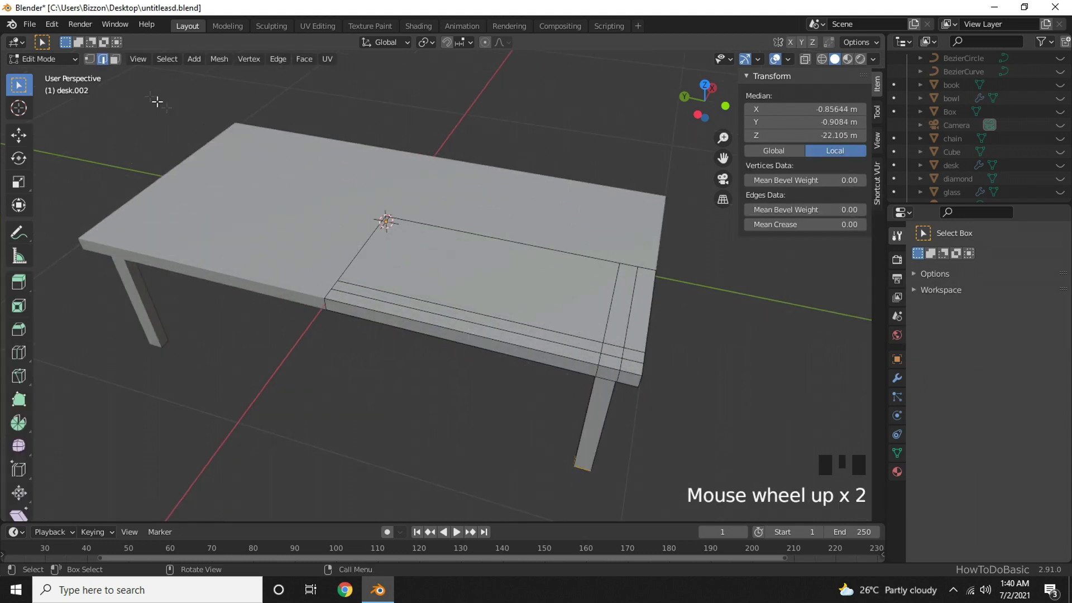
pyautogui.click(116, 63)
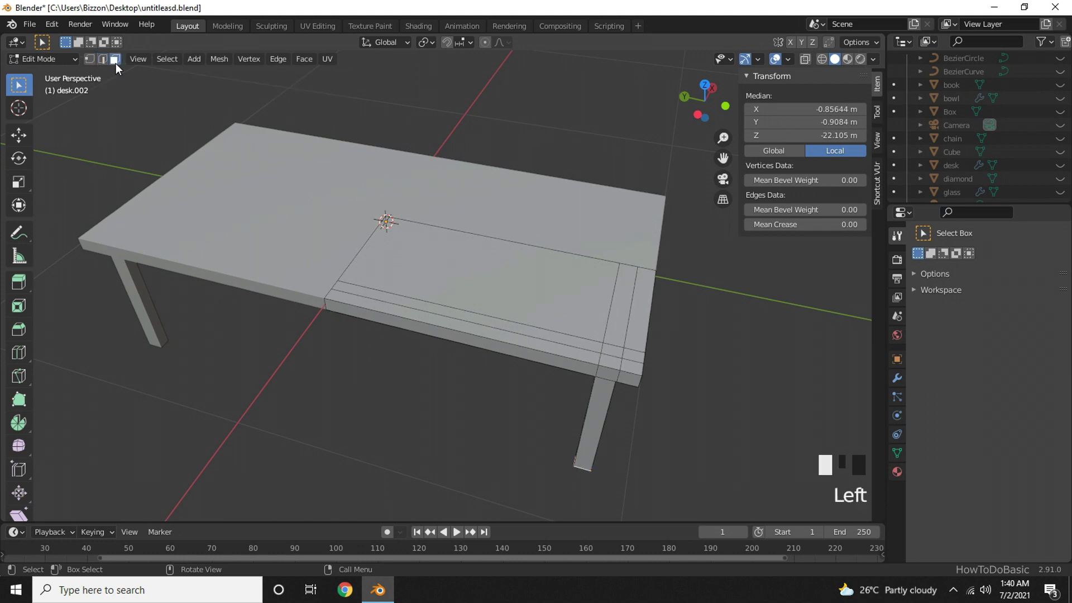
pyautogui.click(490, 324)
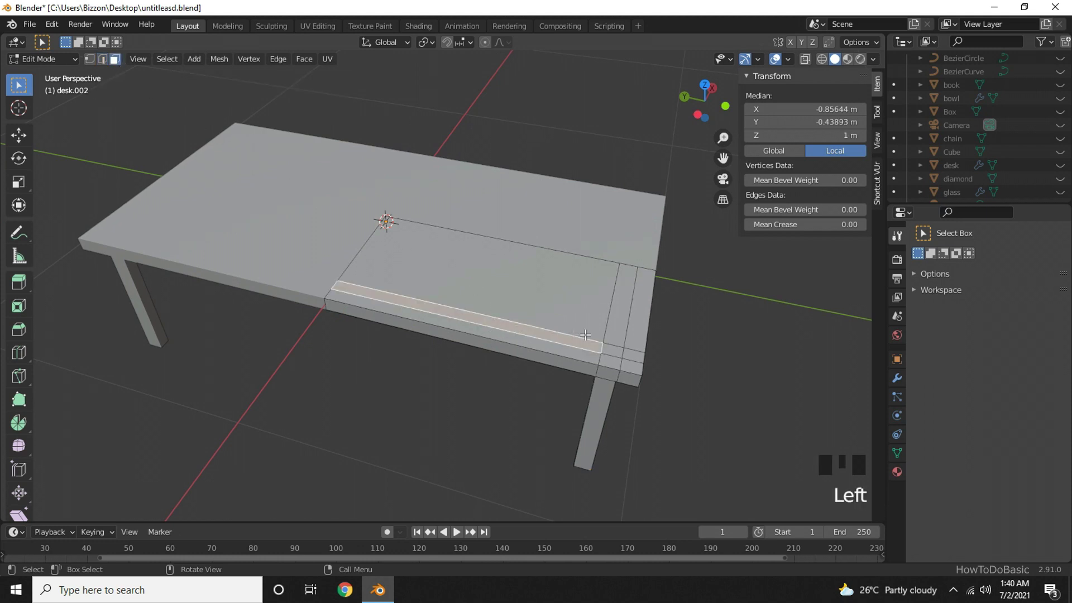
pyautogui.keyDown('shift'); pyautogui.click(614, 354); pyautogui.keyUp('shift')
pyautogui.keyDown('shift'); pyautogui.click(617, 322); pyautogui.keyUp('shift')
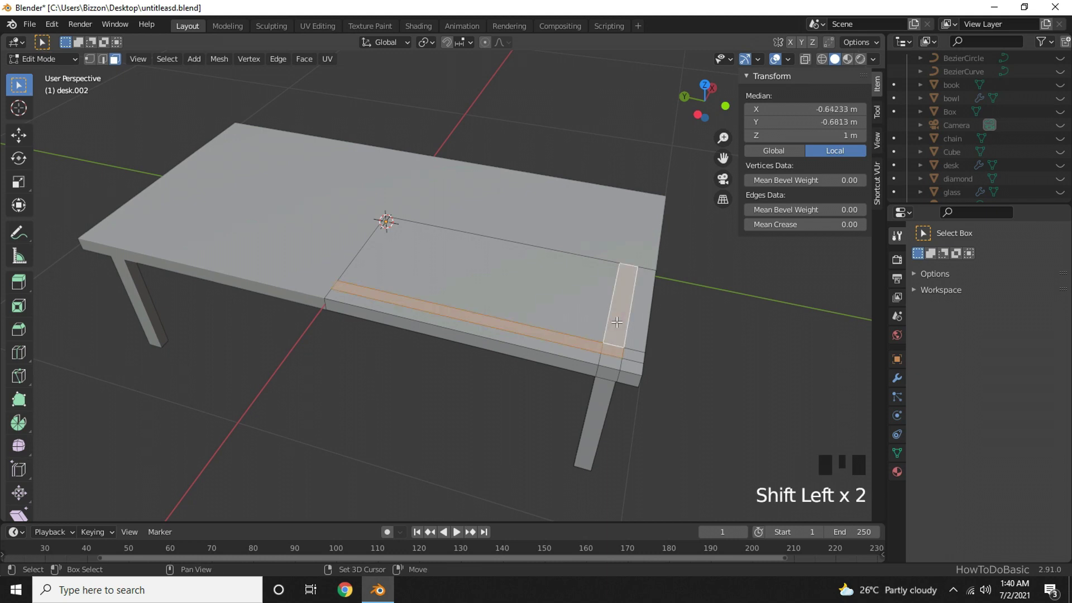
pyautogui.moveTo(721, 419); pyautogui.dragTo(673, 418, button='middle')
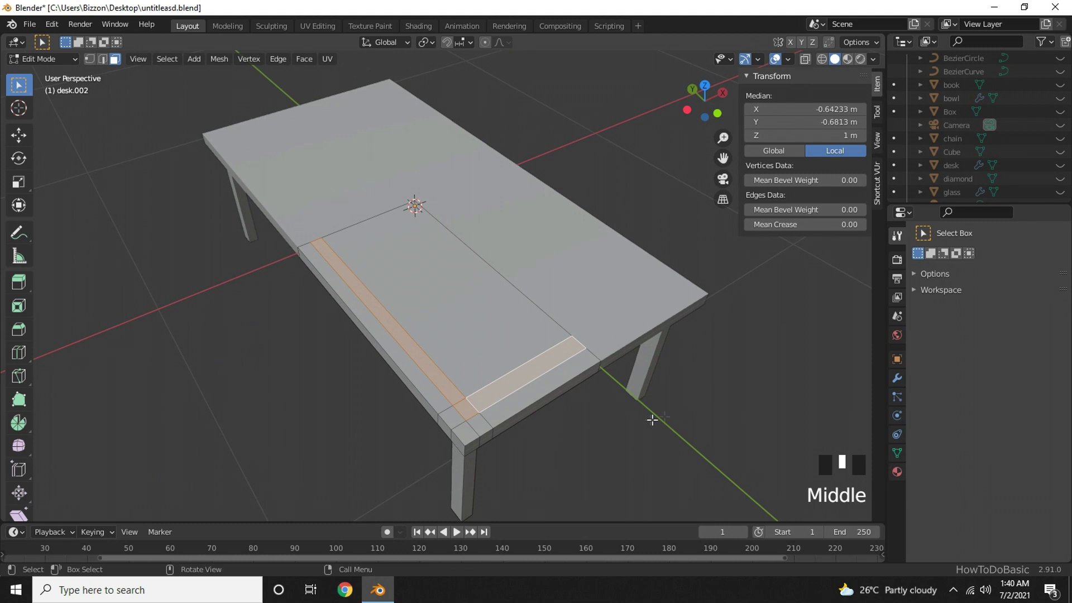
# Step: Recess the selected border faces downward with Extrude Manifold to form the groove
pyautogui.click(14, 290)
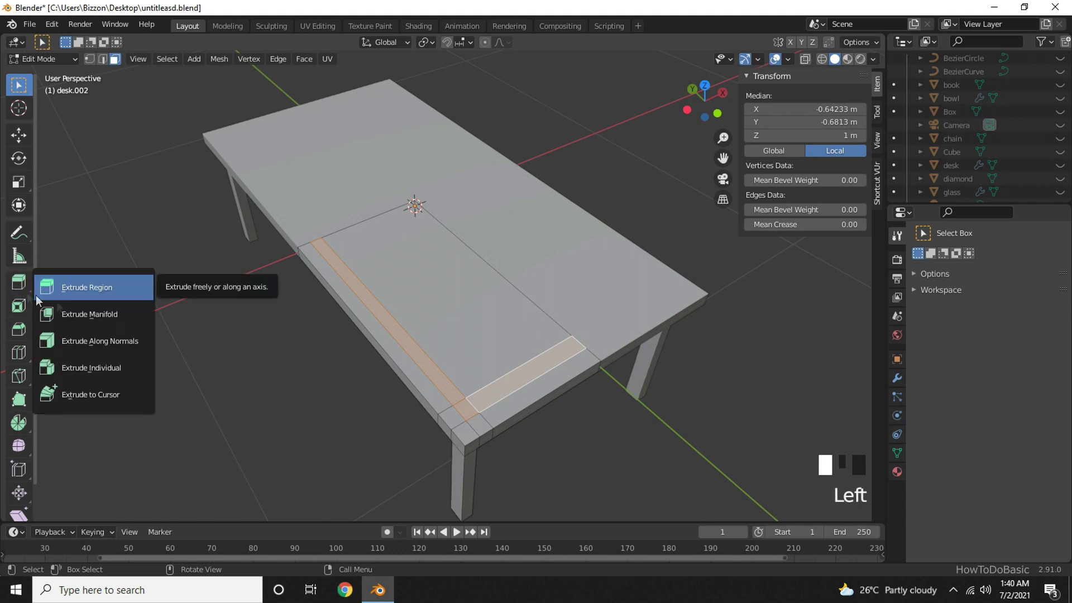
pyautogui.click(117, 318)
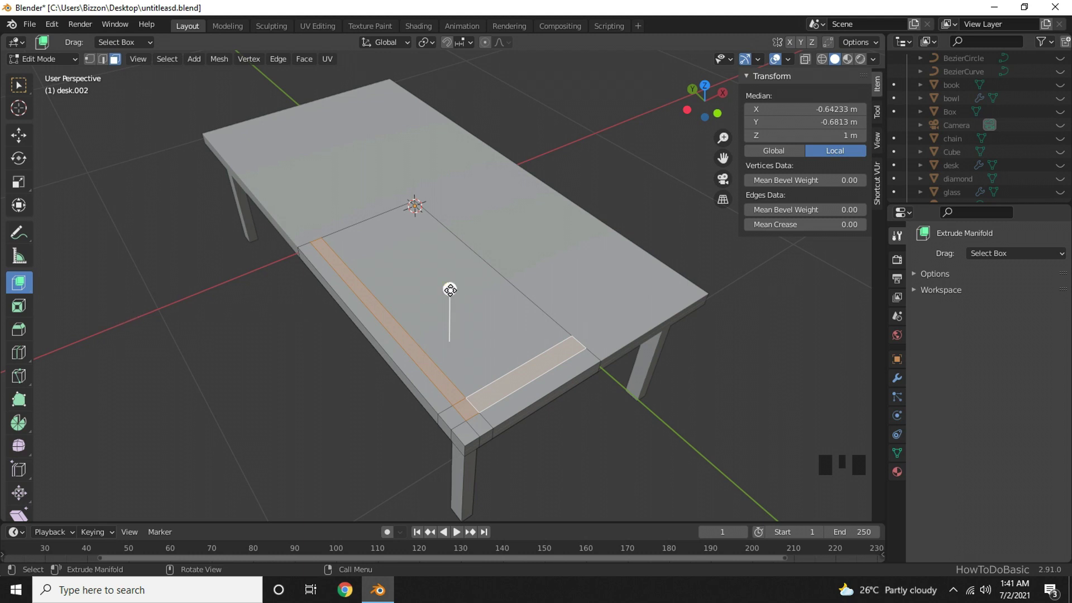
pyautogui.moveTo(450, 289); pyautogui.dragTo(450, 295)
# Step: Delete two stray vertices on the tabletop's front edge and surface
pyautogui.click(306, 350)
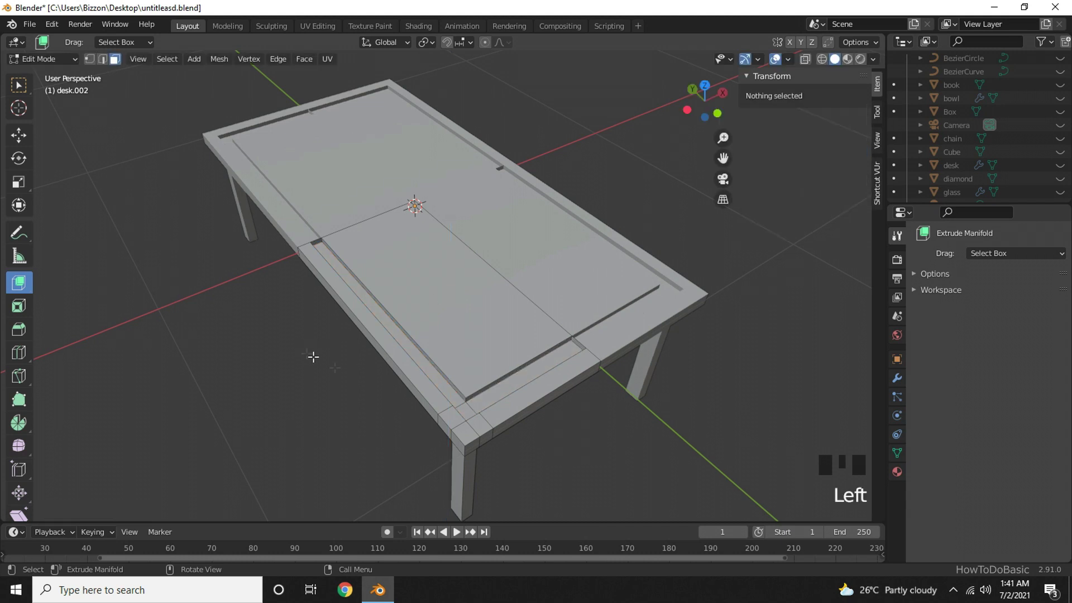
pyautogui.moveTo(313, 357); pyautogui.dragTo(368, 380, button='middle')
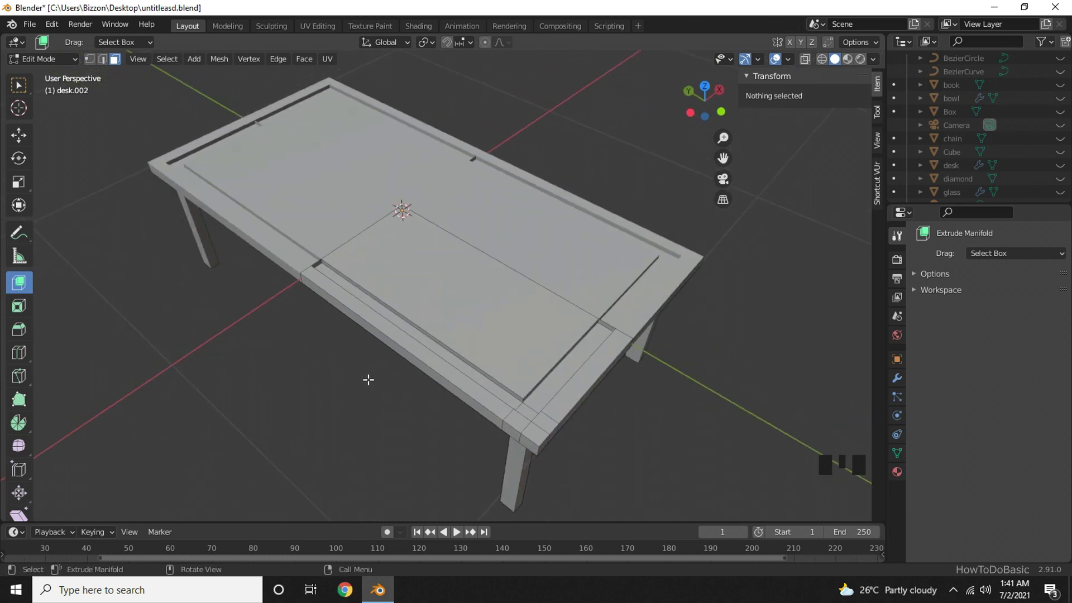
pyautogui.click(316, 264)
pyautogui.press('x')
pyautogui.click(300, 284)
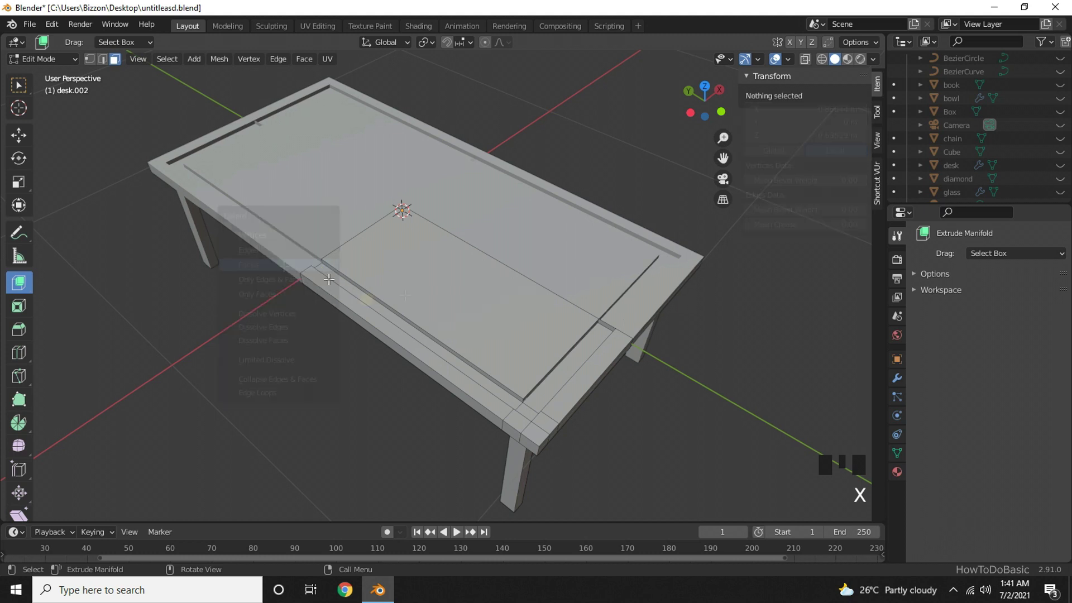
pyautogui.scroll(2, 705, 350)
pyautogui.click(706, 349)
pyautogui.press('x')
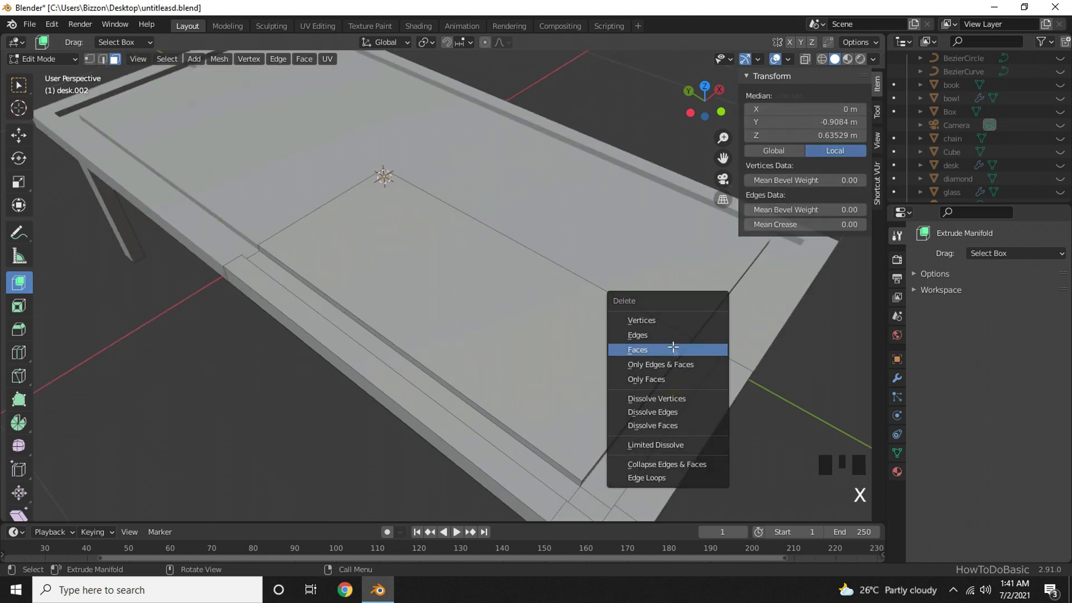
pyautogui.click(706, 354)
# Step: Return to object mode and look over the grooved desk from above
pyautogui.moveTo(349, 378)
pyautogui.mouseDown(button='middle')
pyautogui.moveTo(414, 431)
pyautogui.moveTo(359, 424)
pyautogui.moveTo(338, 395)
pyautogui.moveTo(363, 374)
pyautogui.mouseUp(button='middle')
pyautogui.press('Tab')
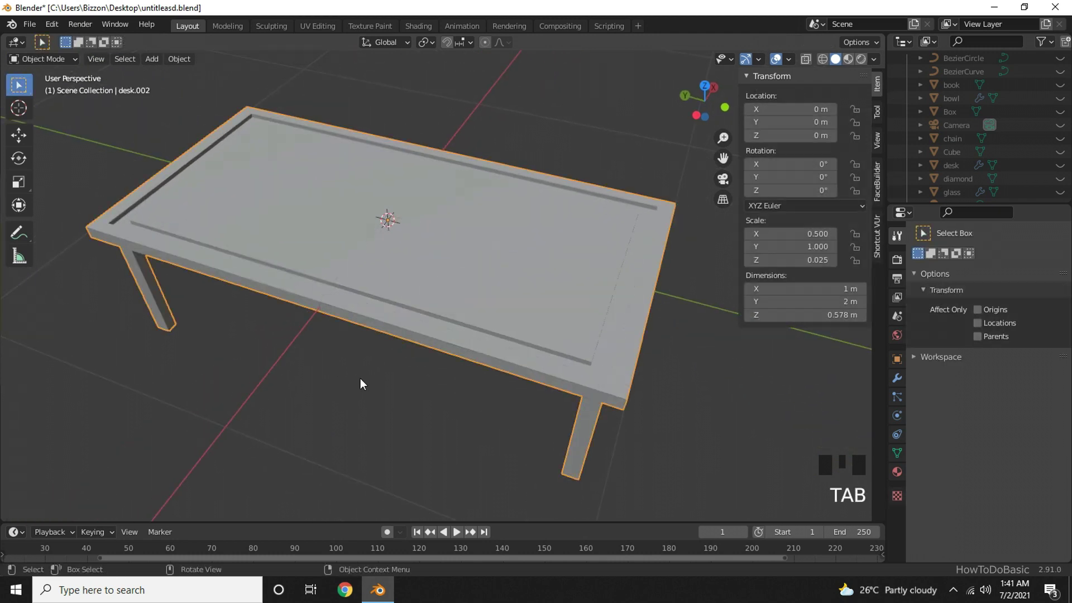
pyautogui.moveTo(663, 387); pyautogui.dragTo(635, 393, button='middle')
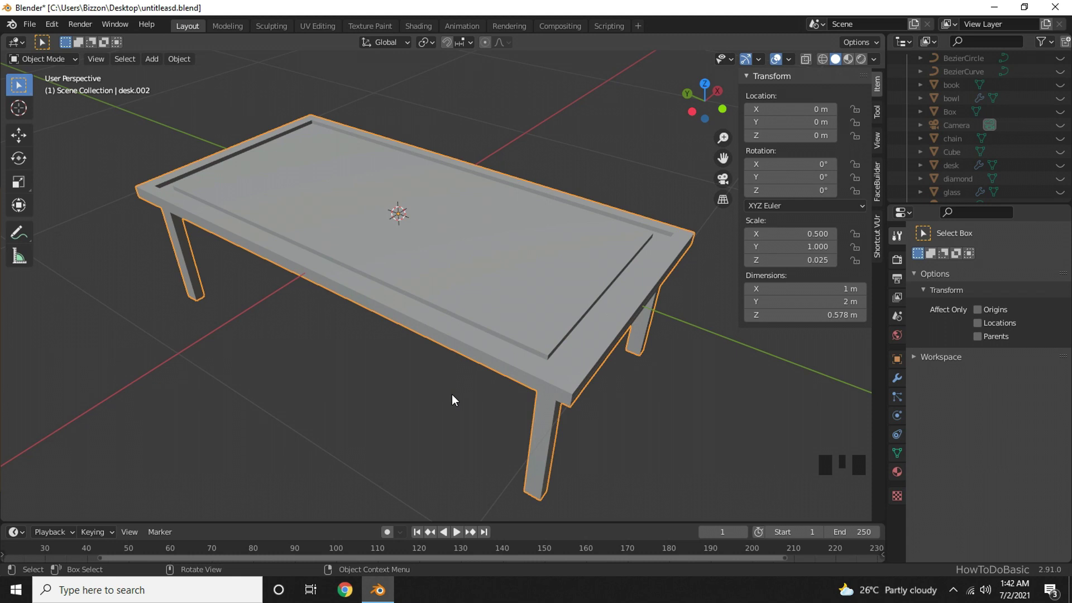
pyautogui.moveTo(455, 394)
pyautogui.mouseDown(button='middle')
pyautogui.moveTo(468, 404)
pyautogui.moveTo(459, 410)
pyautogui.mouseUp(button='middle')
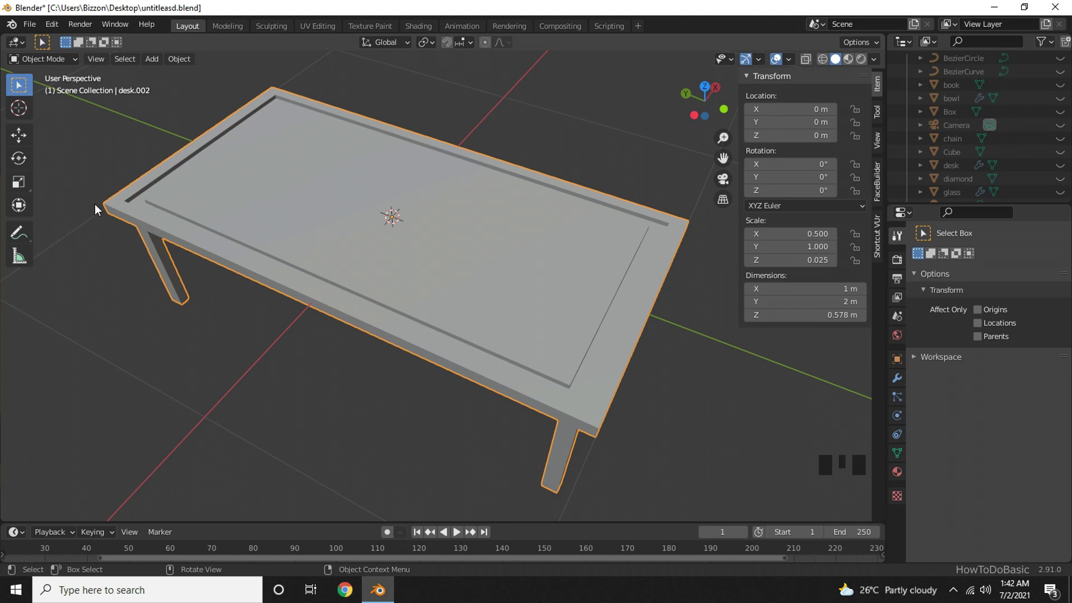
# Step: Enter edit mode on desk.002 and switch to edge select mode
pyautogui.press('Tab')
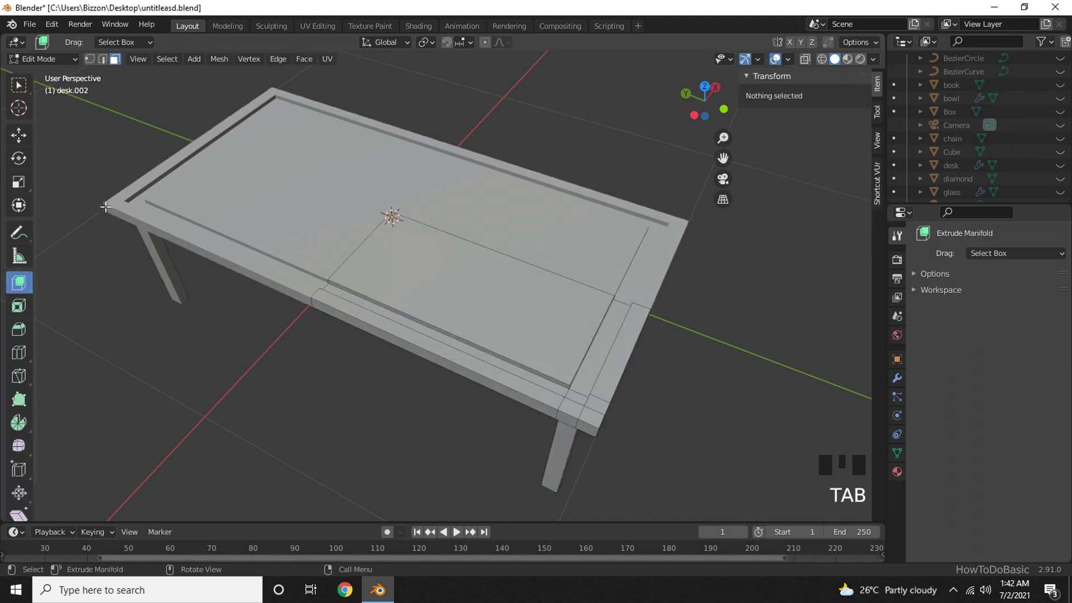
pyautogui.moveTo(631, 442); pyautogui.dragTo(603, 424, button='middle')
pyautogui.scroll(1, 553, 438)
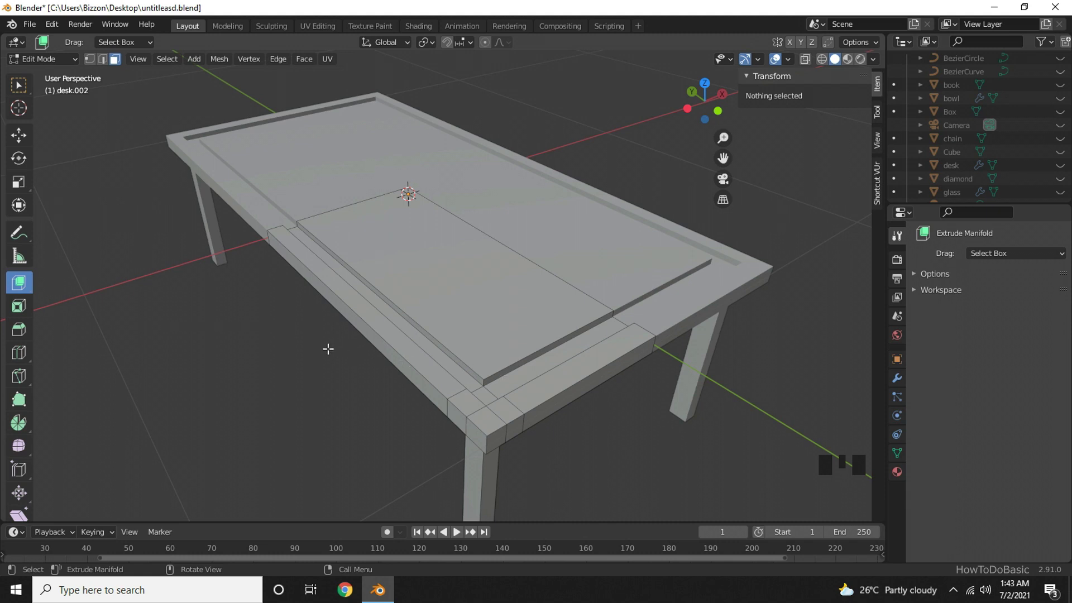
pyautogui.click(103, 61)
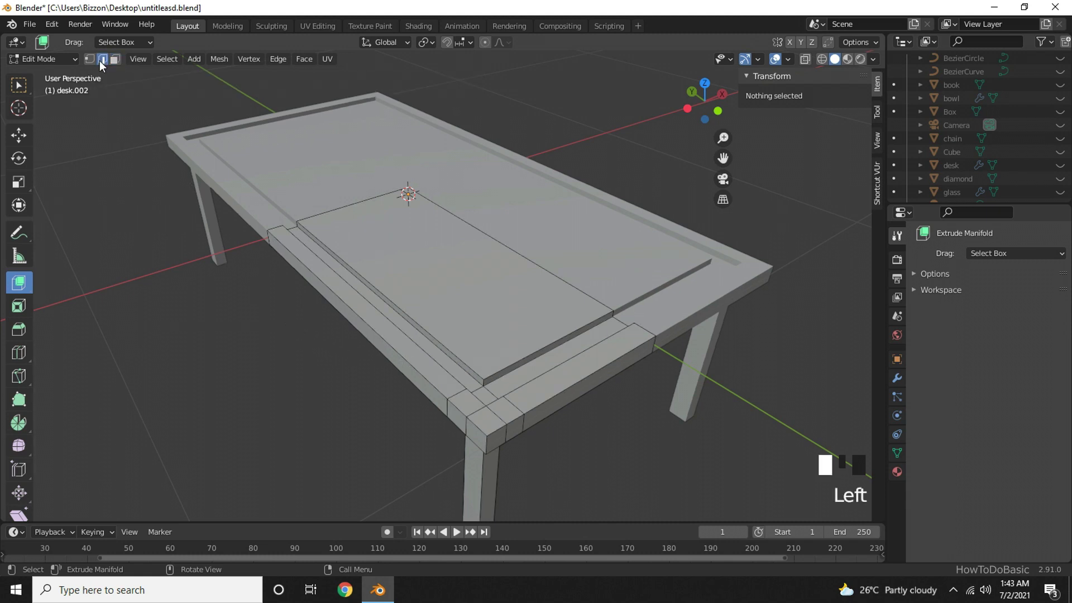
pyautogui.scroll(2, 426, 405)
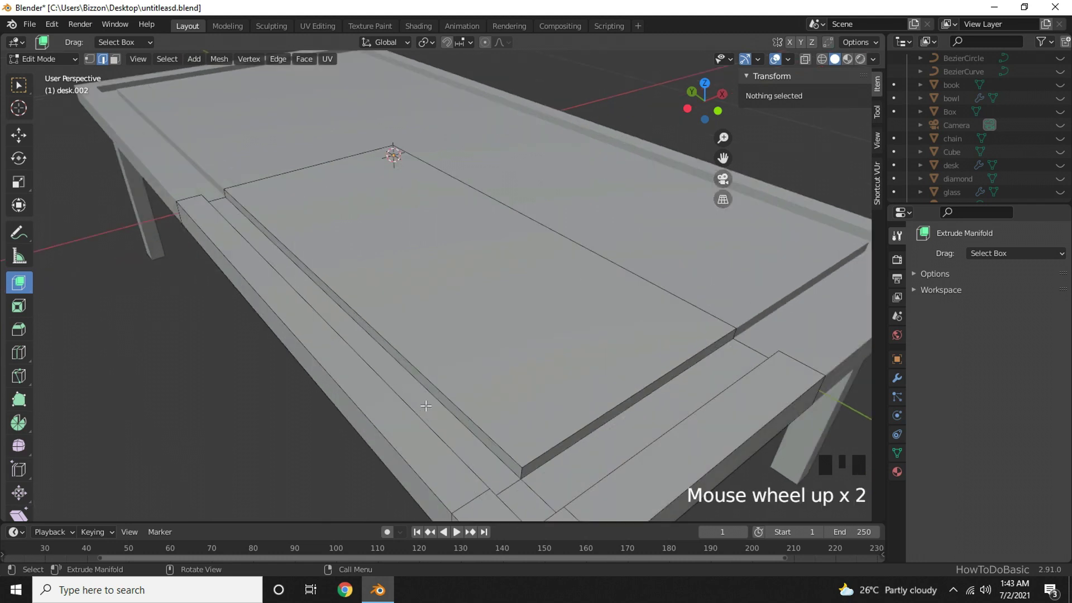
# Step: Select the border, groove and inner ledge edge loops, then activate the Bevel tool
pyautogui.keyDown('alt'); pyautogui.click(381, 427); pyautogui.keyUp('alt')
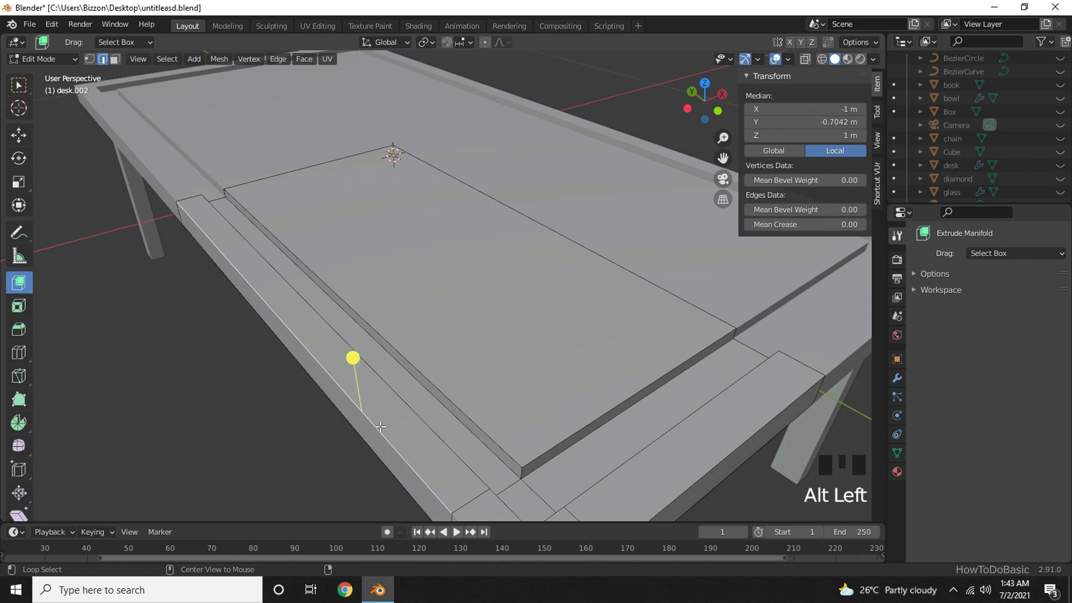
pyautogui.keyDown('alt'); pyautogui.keyDown('shift'); pyautogui.click(414, 415); pyautogui.keyUp('shift'); pyautogui.keyUp('alt')
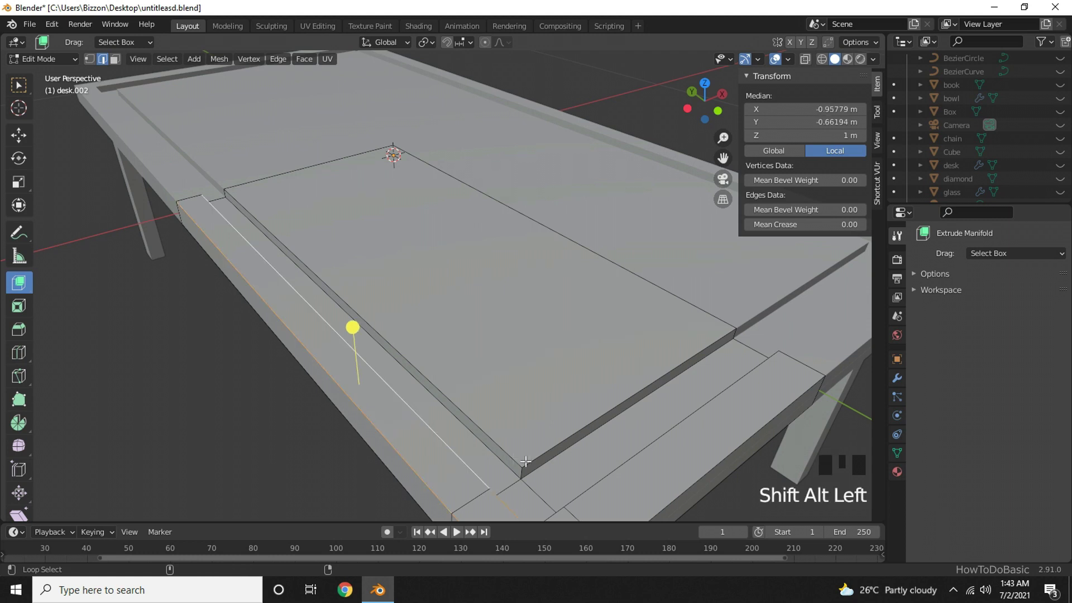
pyautogui.keyDown('alt'); pyautogui.keyDown('shift'); pyautogui.click(488, 429); pyautogui.keyUp('shift'); pyautogui.keyUp('alt')
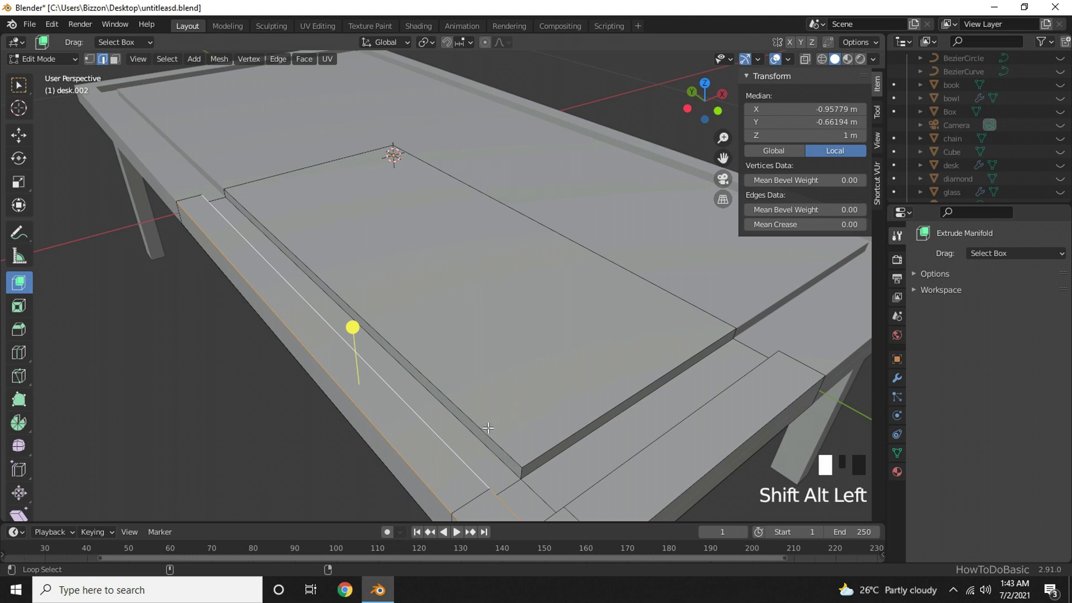
pyautogui.keyDown('alt'); pyautogui.keyDown('shift'); pyautogui.click(571, 429); pyautogui.keyUp('shift'); pyautogui.keyUp('alt')
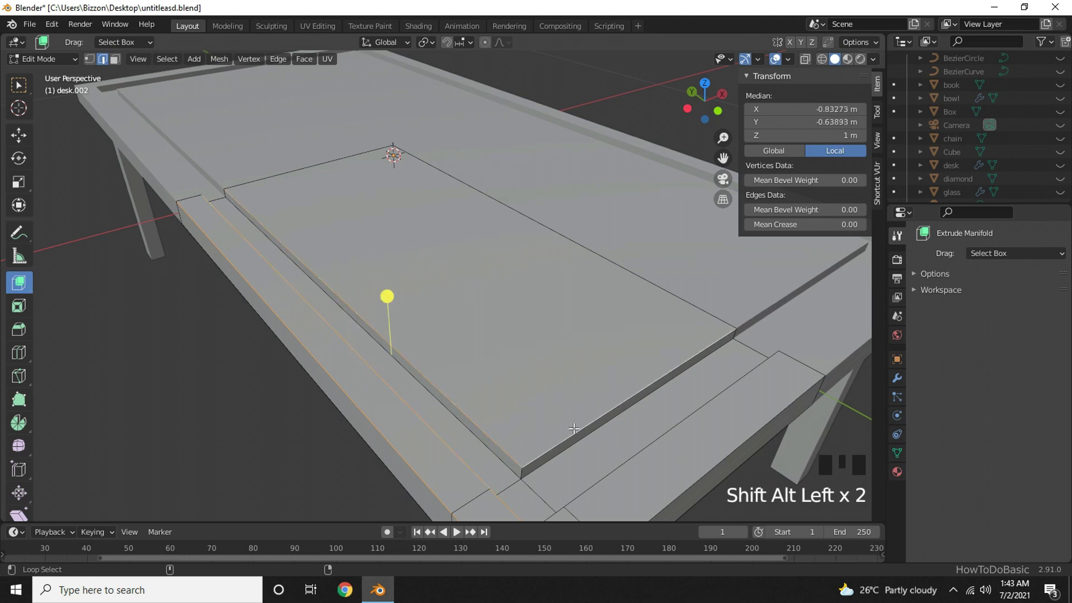
pyautogui.keyDown('alt'); pyautogui.keyDown('shift'); pyautogui.click(646, 451); pyautogui.keyUp('shift'); pyautogui.keyUp('alt')
pyautogui.keyDown('alt'); pyautogui.keyDown('shift'); pyautogui.click(713, 465); pyautogui.keyUp('shift'); pyautogui.keyUp('alt')
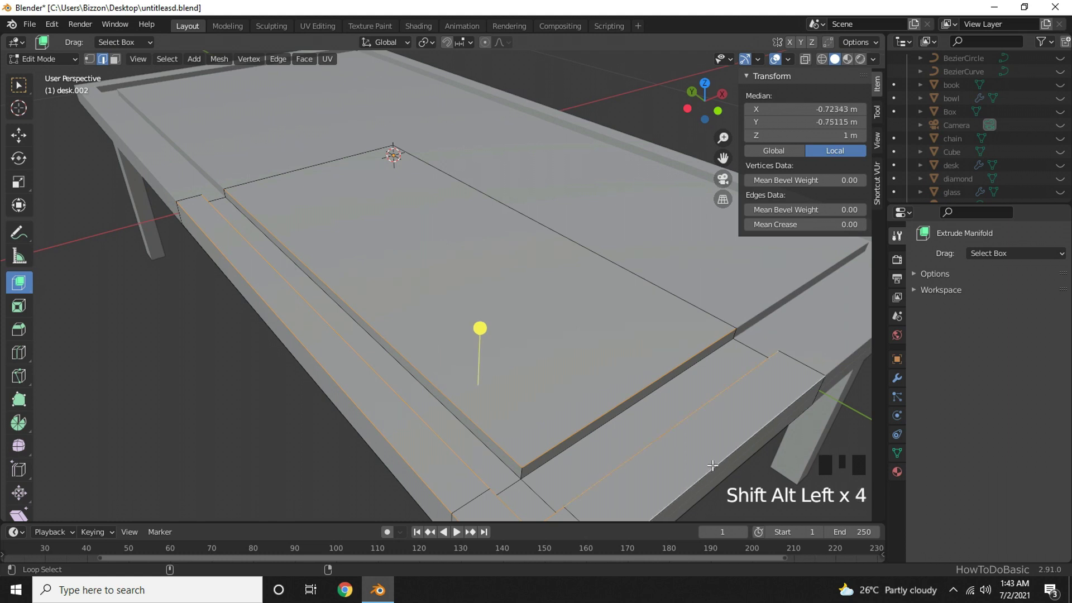
pyautogui.scroll(-2, 709, 465)
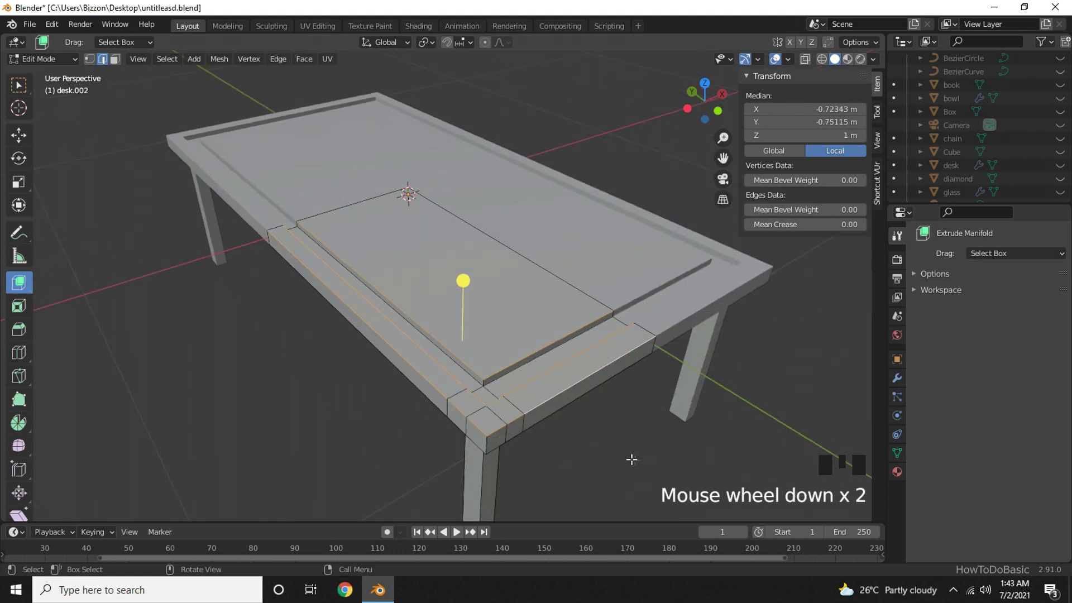
pyautogui.moveTo(632, 460); pyautogui.dragTo(610, 443, button='middle')
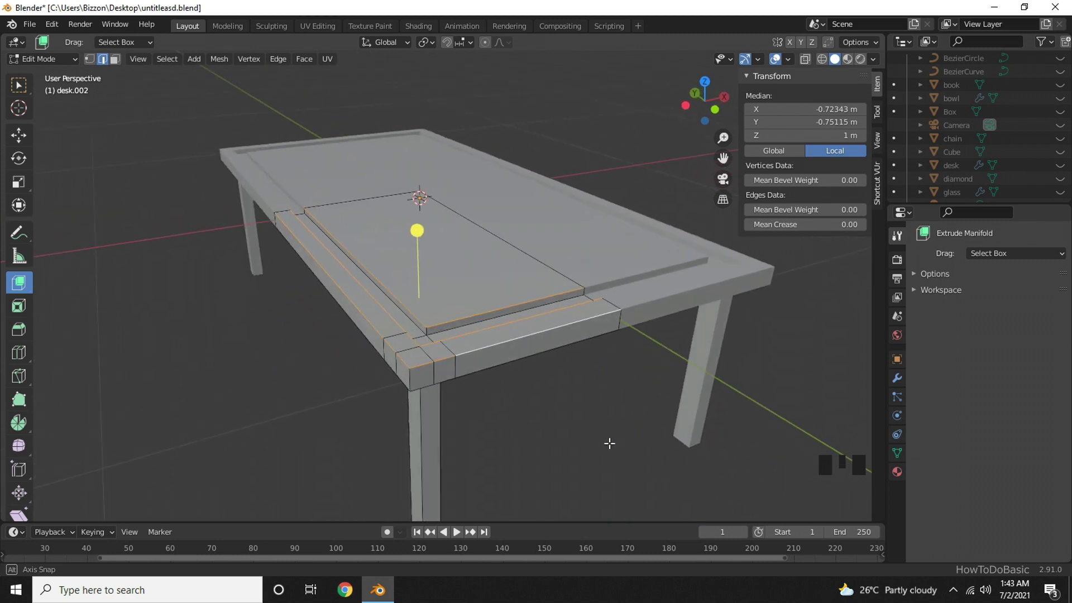
pyautogui.scroll(2, 522, 394)
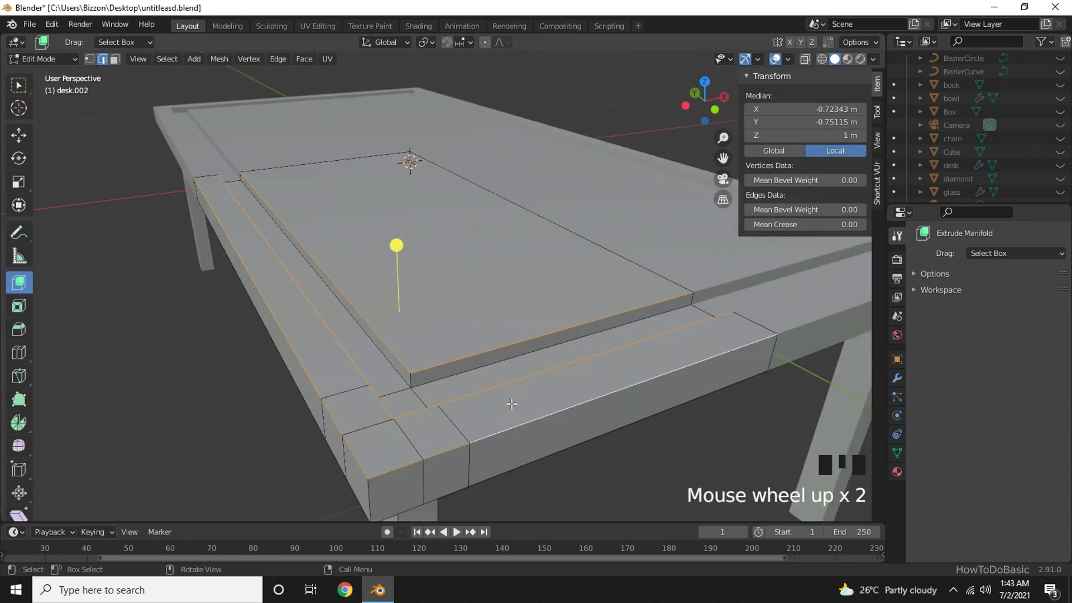
pyautogui.scroll(-1, 503, 423)
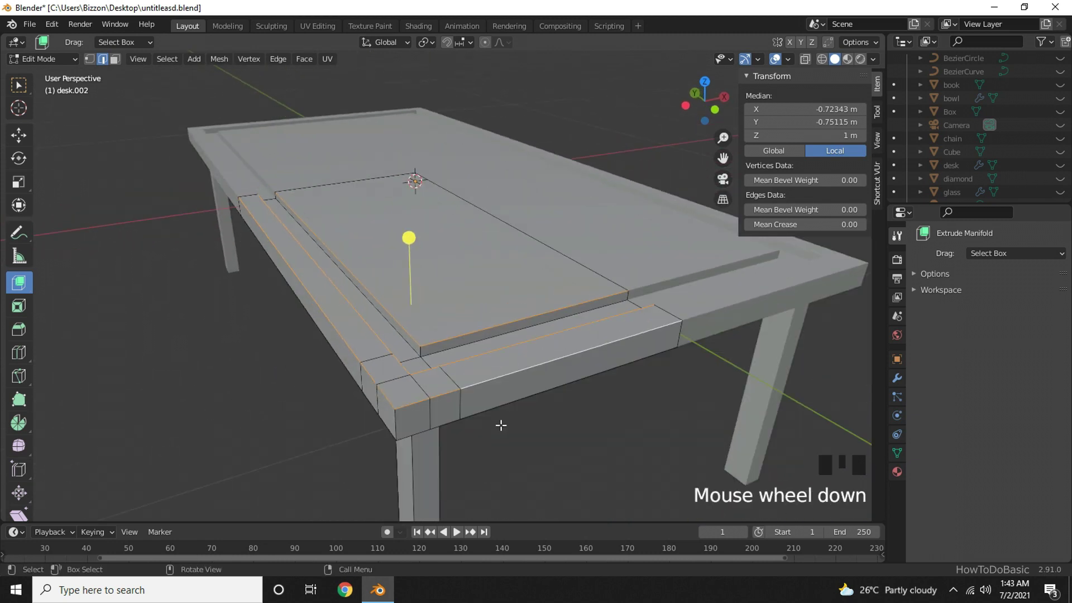
pyautogui.click(19, 331)
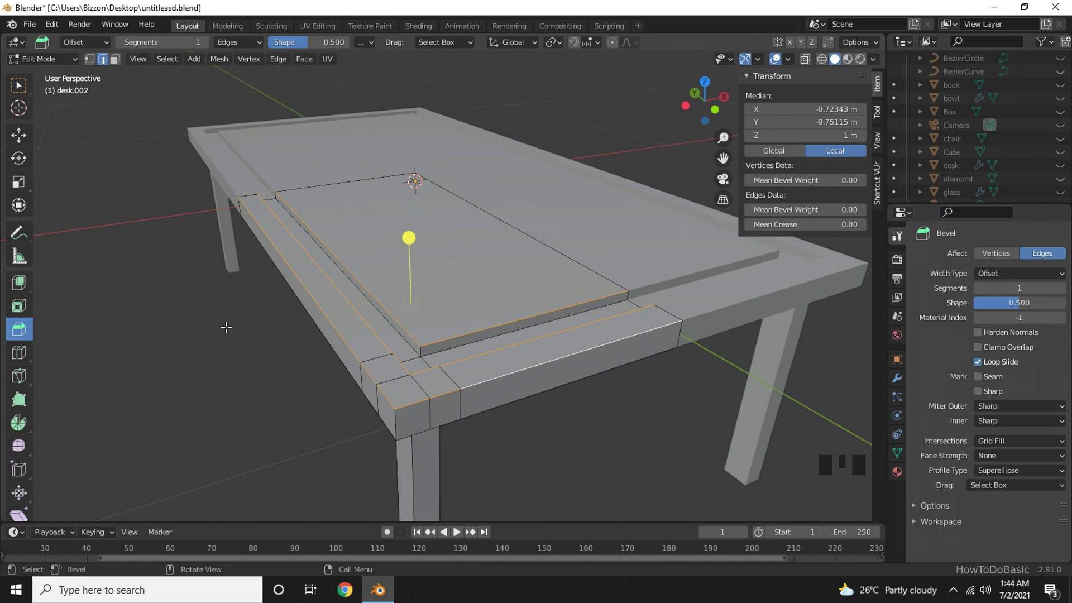
# Step: Apply desk.002's scale in object mode so it reads 1.000 on every axis
pyautogui.press('Tab')
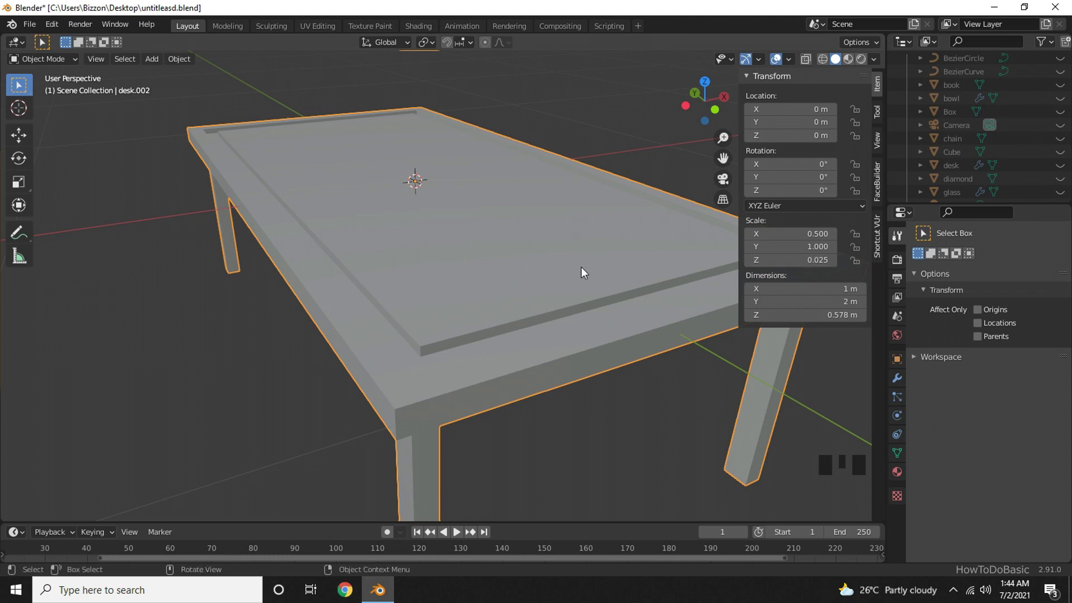
pyautogui.hotkey('ctrl', 'a')
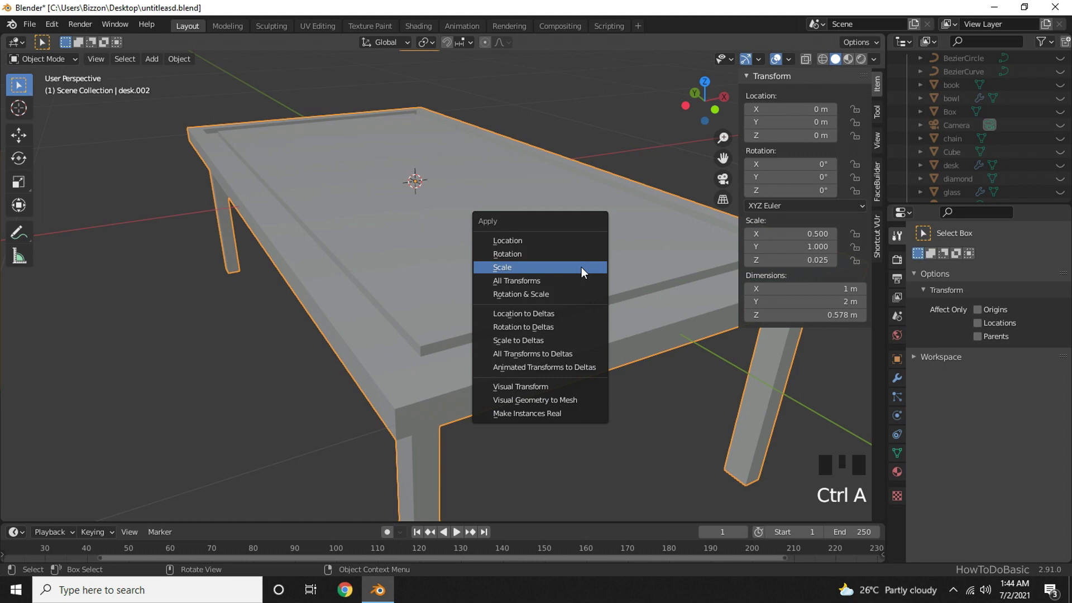
pyautogui.click(582, 266)
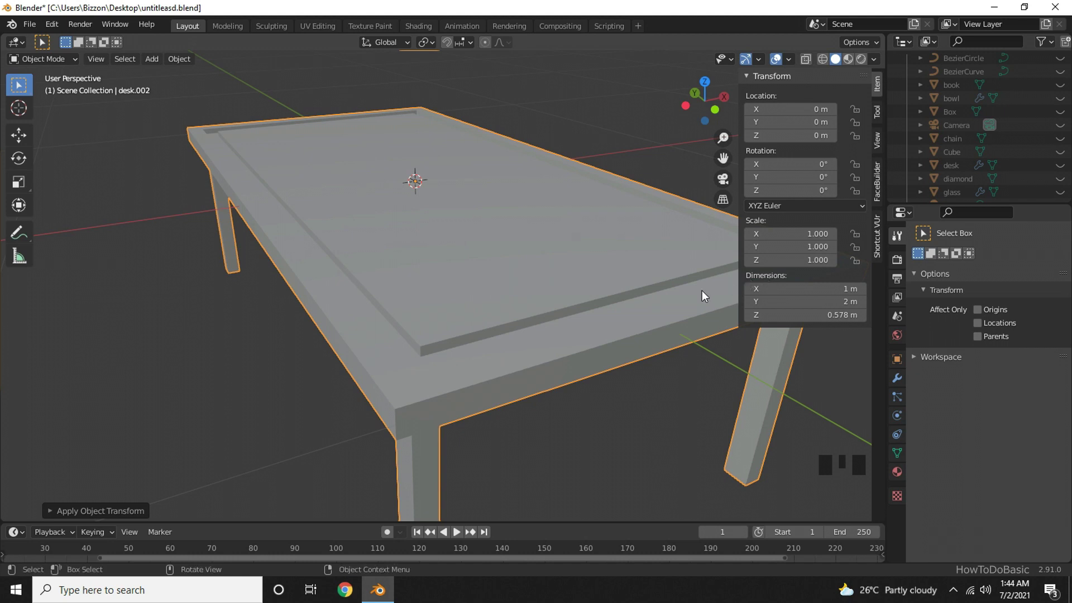
# Step: Give the selected groove and border edges a narrow bevel, then return to object mode
pyautogui.press('Tab')
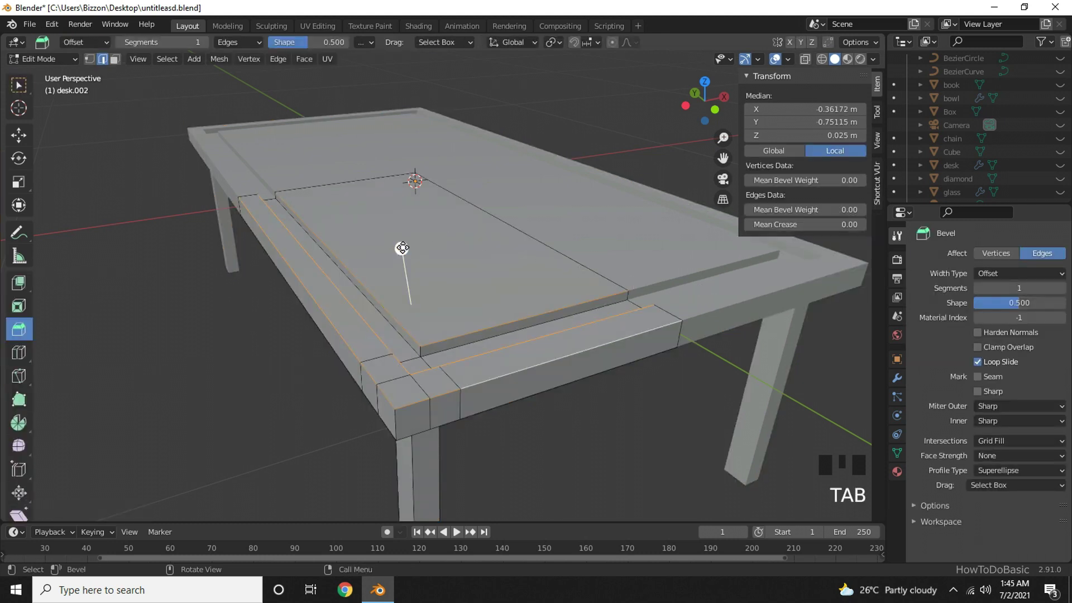
pyautogui.moveTo(402, 250); pyautogui.dragTo(437, 233)
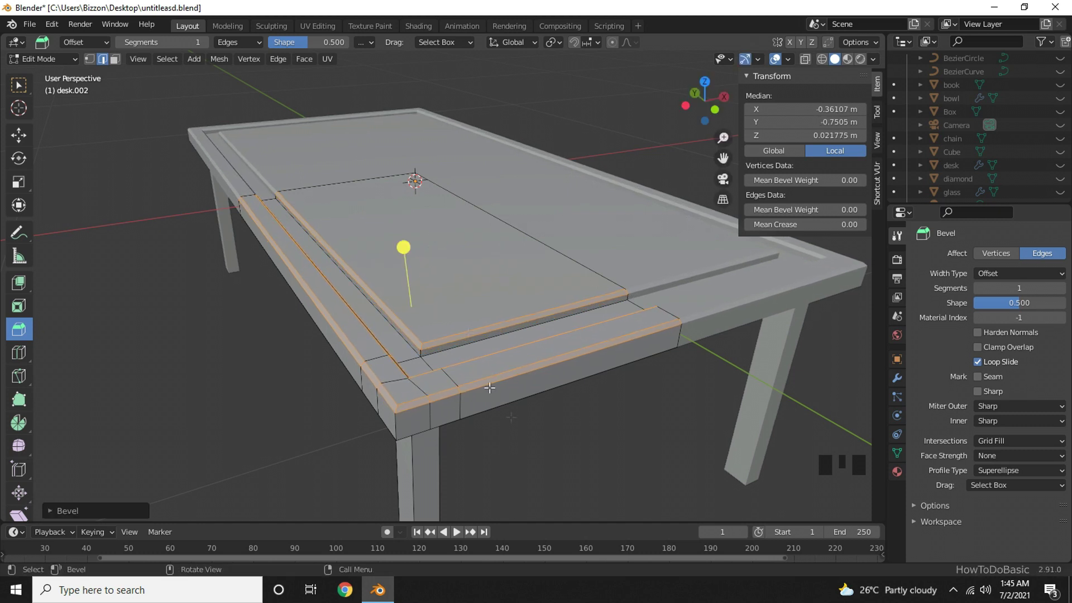
pyautogui.click(539, 454)
pyautogui.press('Tab')
pyautogui.moveTo(357, 427); pyautogui.dragTo(402, 453, button='middle')
pyautogui.scroll(-1, 395, 456)
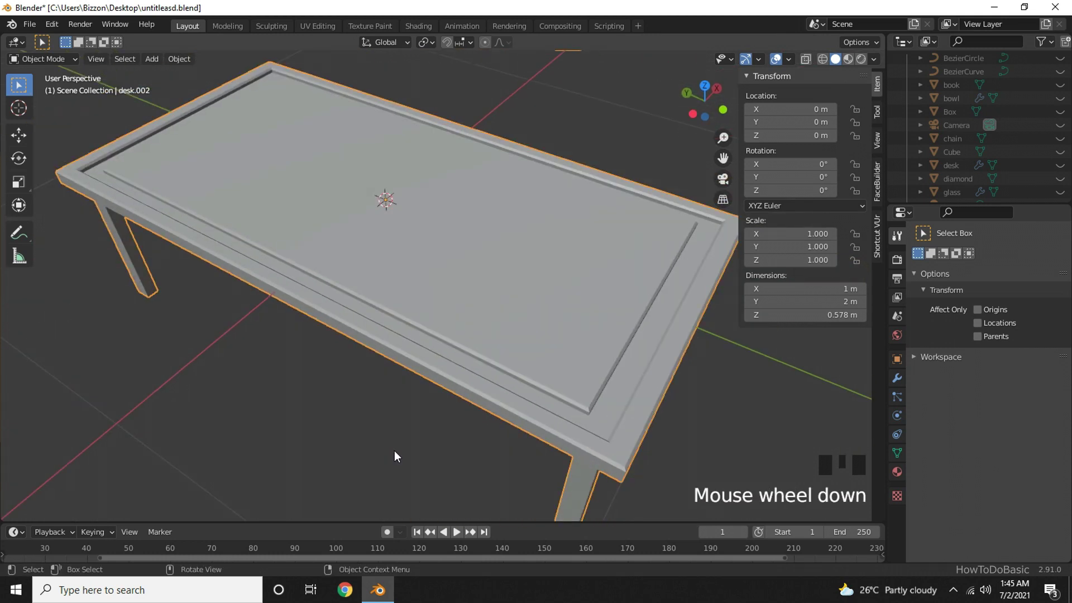
pyautogui.scroll(-1, 393, 451)
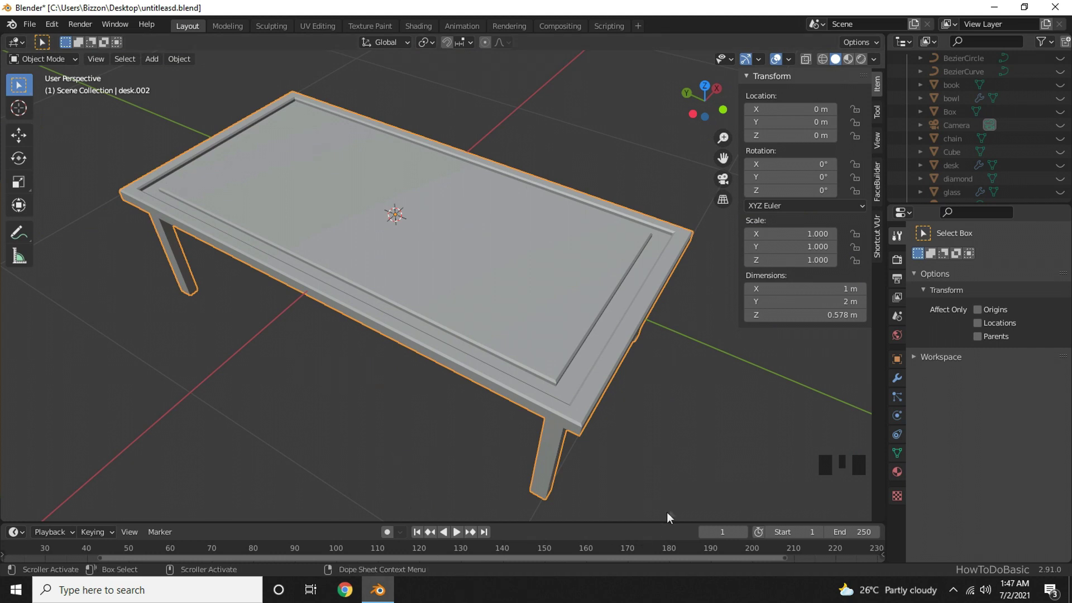
pyautogui.moveTo(682, 466); pyautogui.dragTo(653, 434, button='middle')
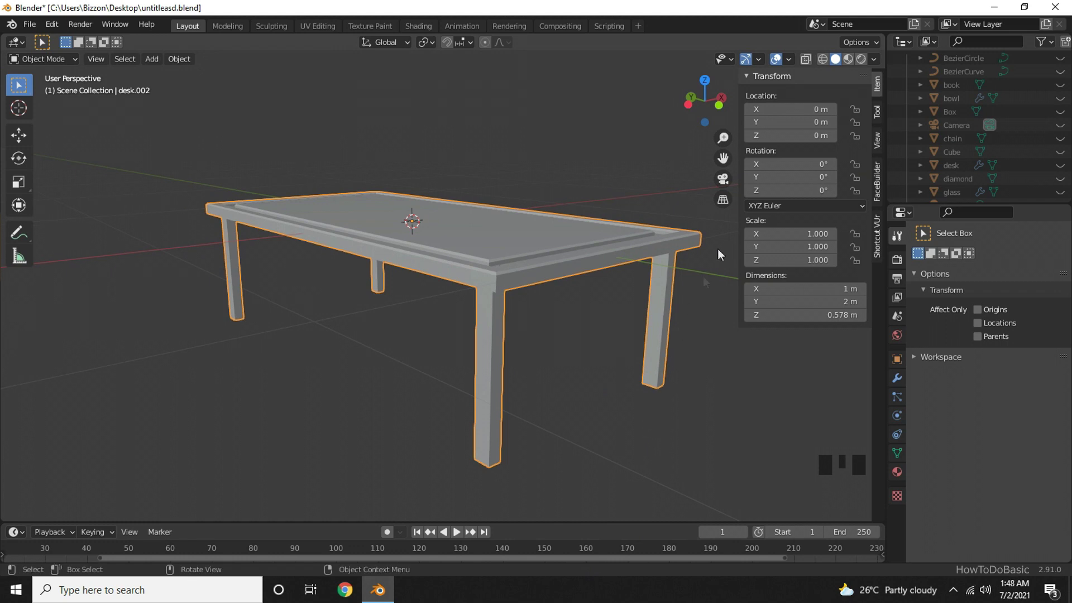
# Step: In material preview, give desk.002 a new material, Material.001, with a green base colour
pyautogui.click(849, 59)
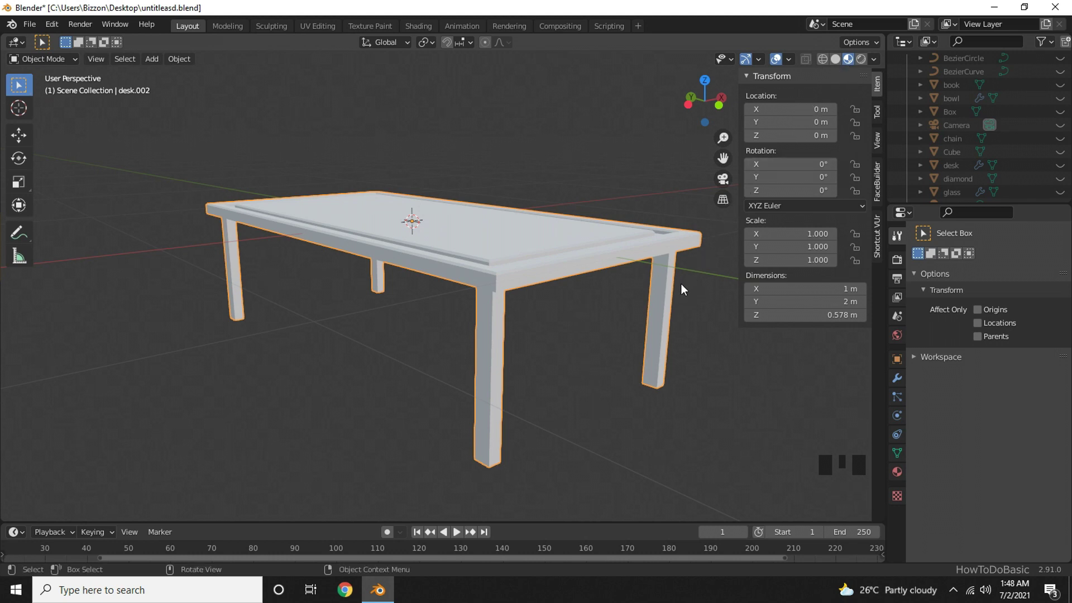
pyautogui.moveTo(682, 284)
pyautogui.mouseDown(button='middle')
pyautogui.moveTo(629, 289)
pyautogui.moveTo(669, 287)
pyautogui.mouseUp(button='middle')
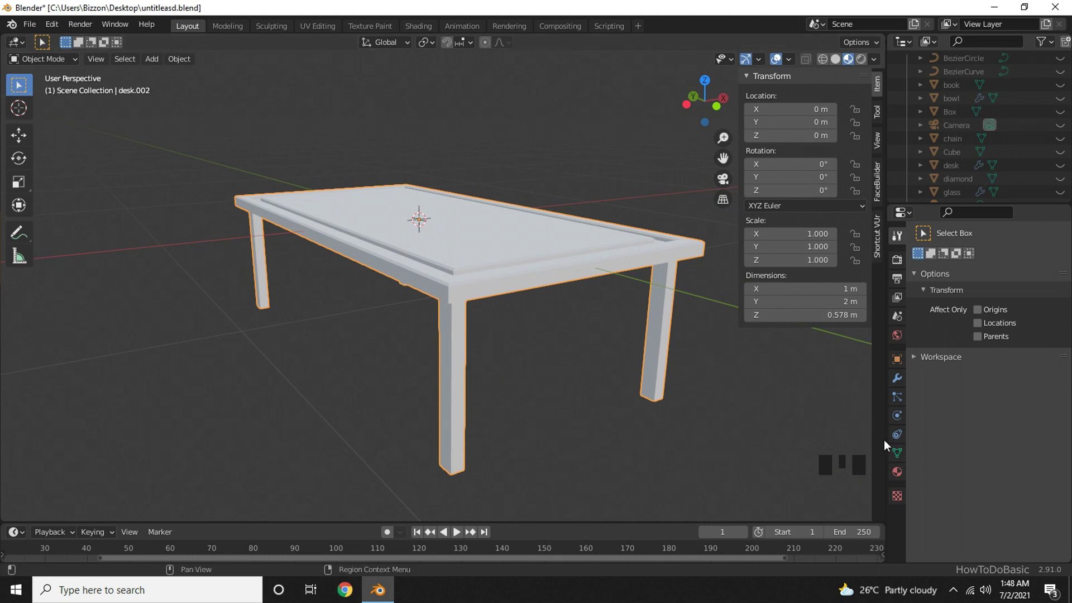
pyautogui.click(897, 471)
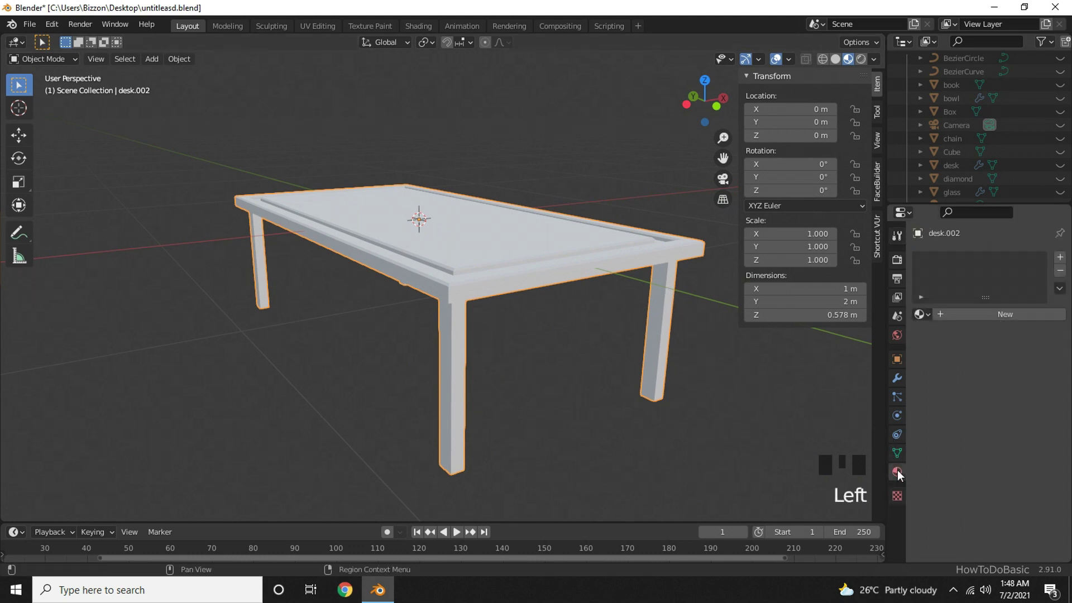
pyautogui.click(1012, 313)
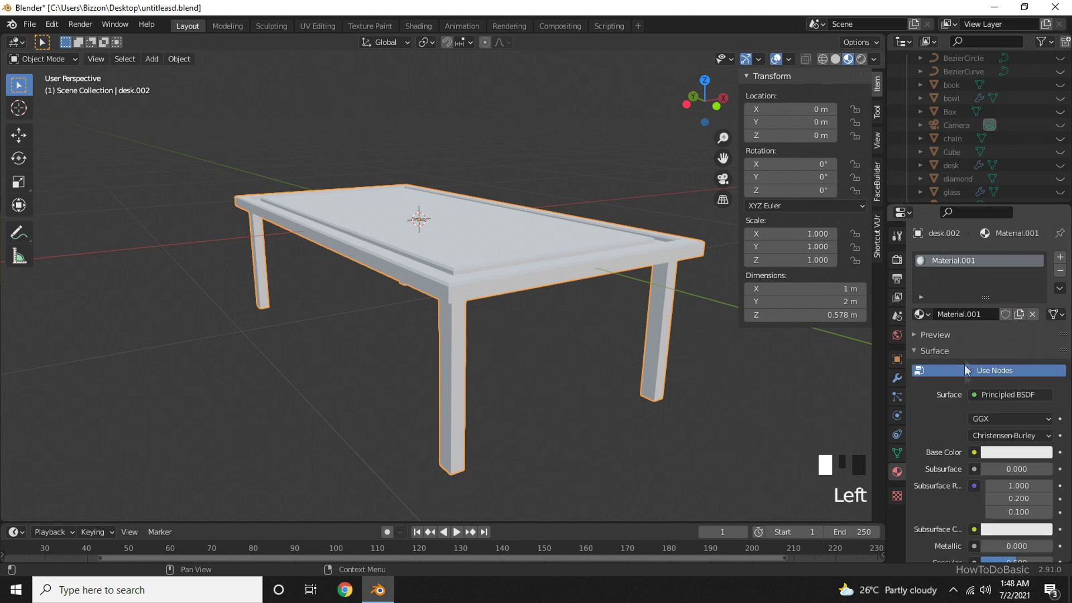
pyautogui.click(996, 457)
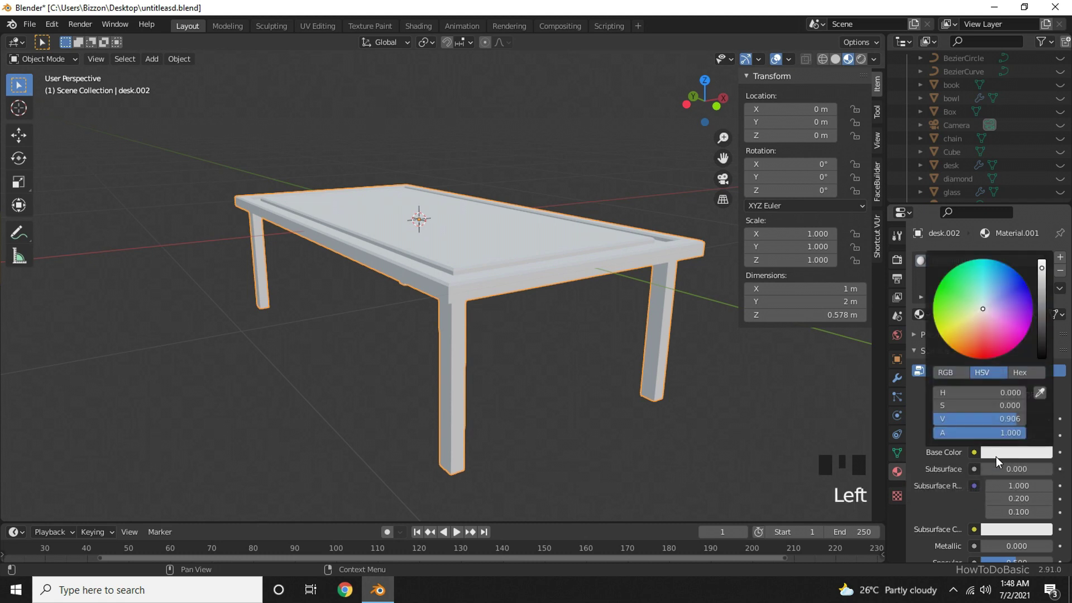
pyautogui.click(948, 290)
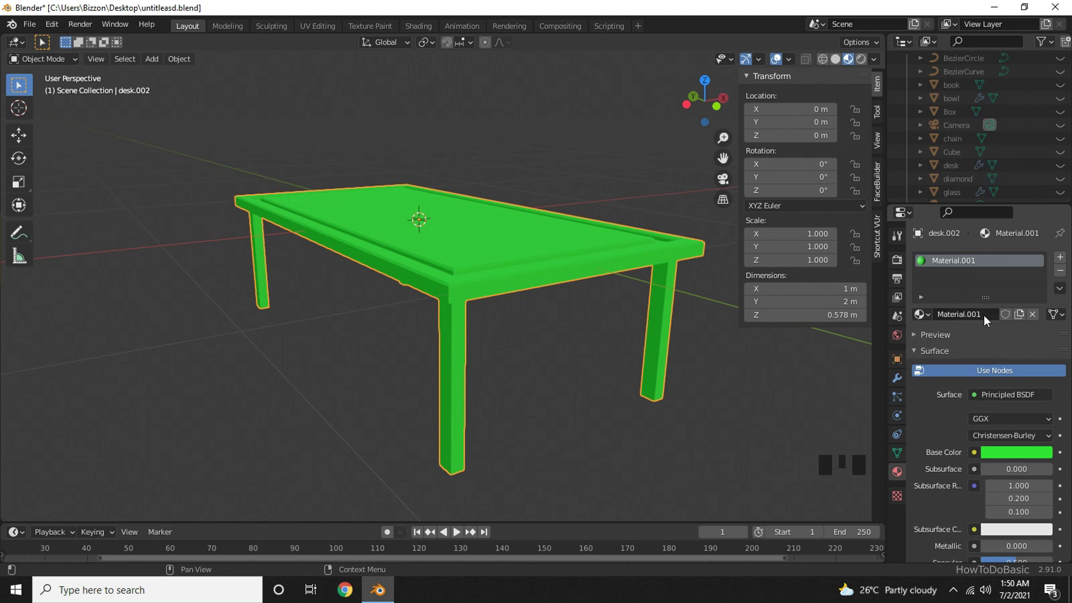
# Step: Add a second material slot holding a new material named legcolor
pyautogui.click(1063, 260)
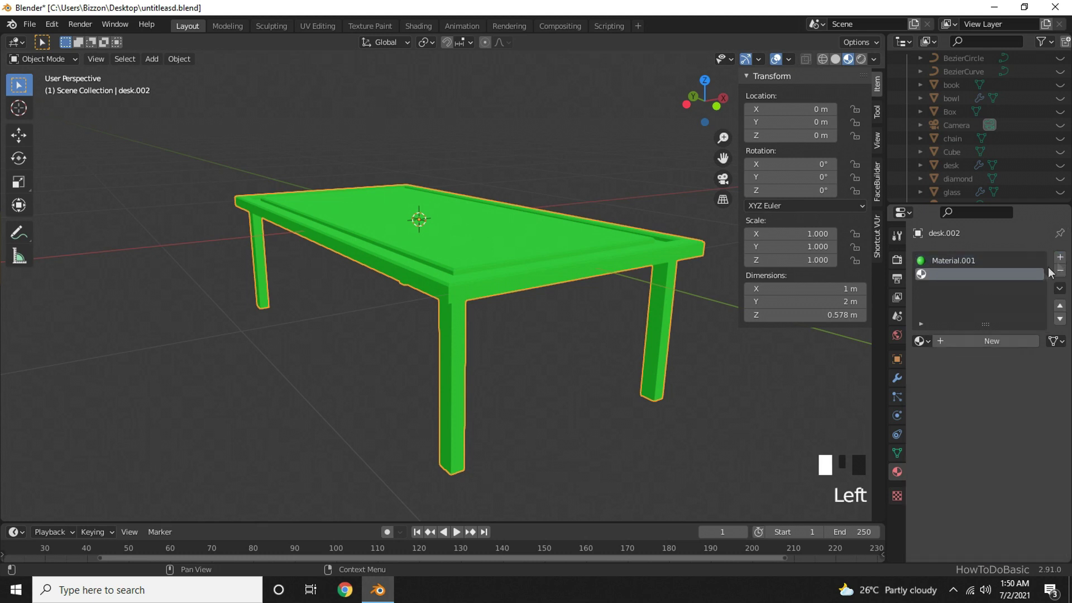
pyautogui.click(969, 339)
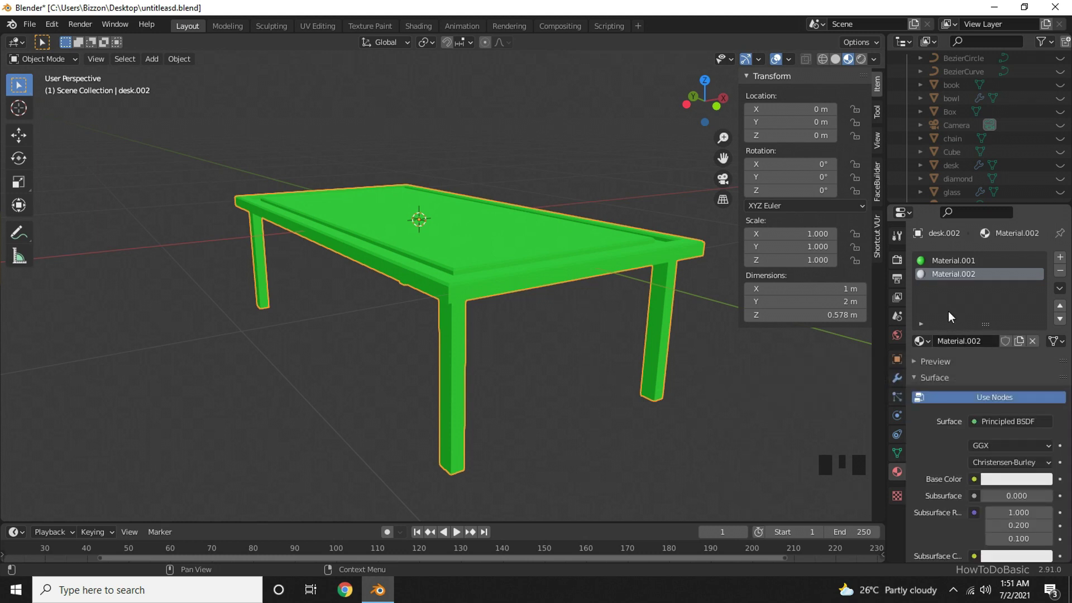
pyautogui.click(978, 340)
pyautogui.write('legcolor')
pyautogui.press('Return')
pyautogui.moveTo(614, 419); pyautogui.dragTo(633, 346, button='middle')
# Step: In face-select edit mode, pick the front leg's bottom face and grow the selection to the whole leg
pyautogui.press('Tab')
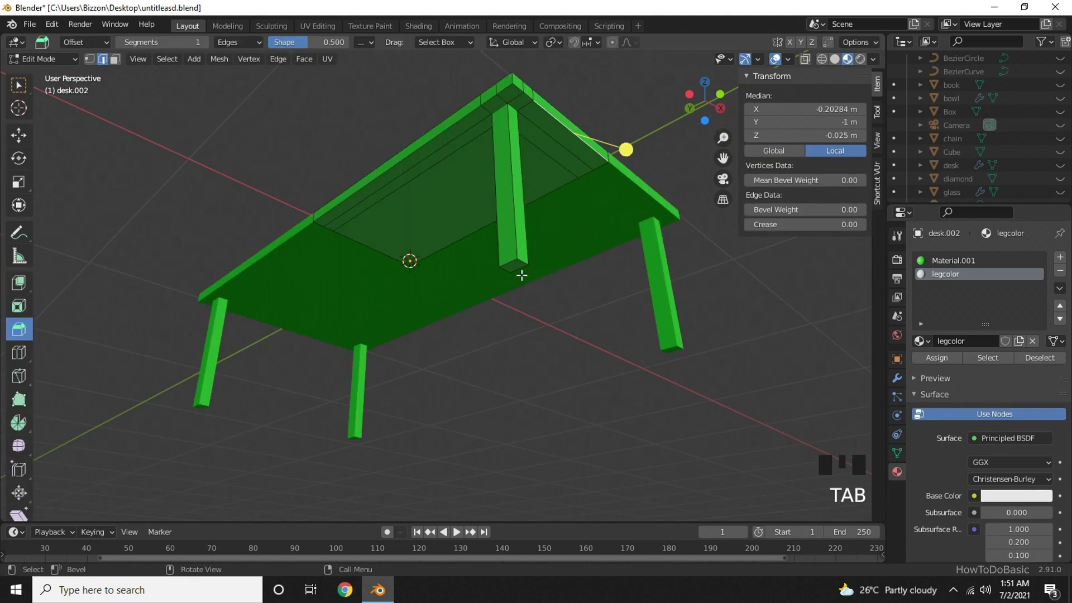
pyautogui.click(114, 61)
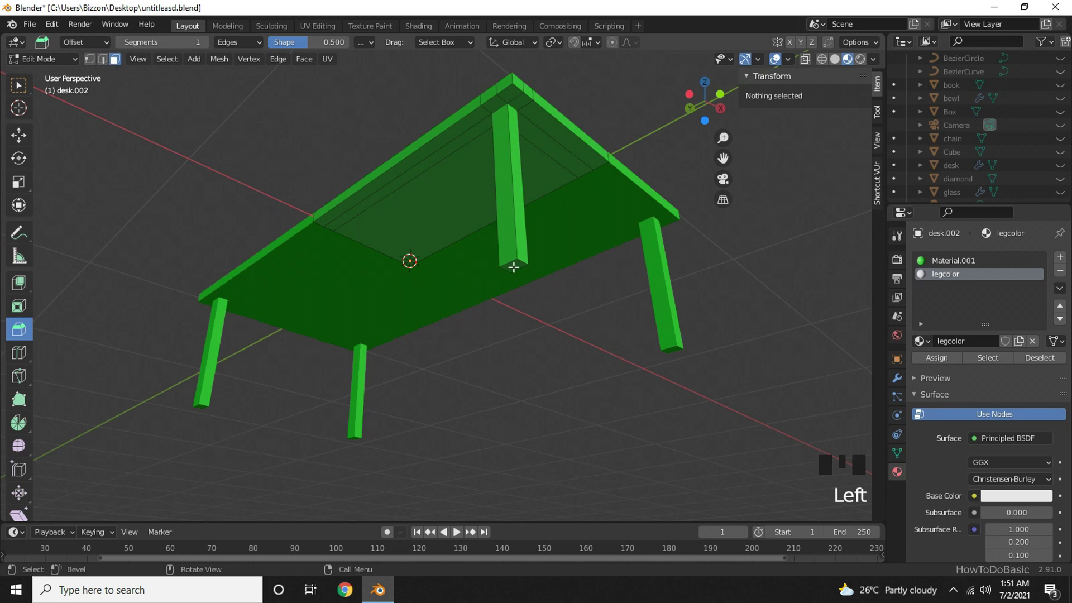
pyautogui.scroll(2, 512, 265)
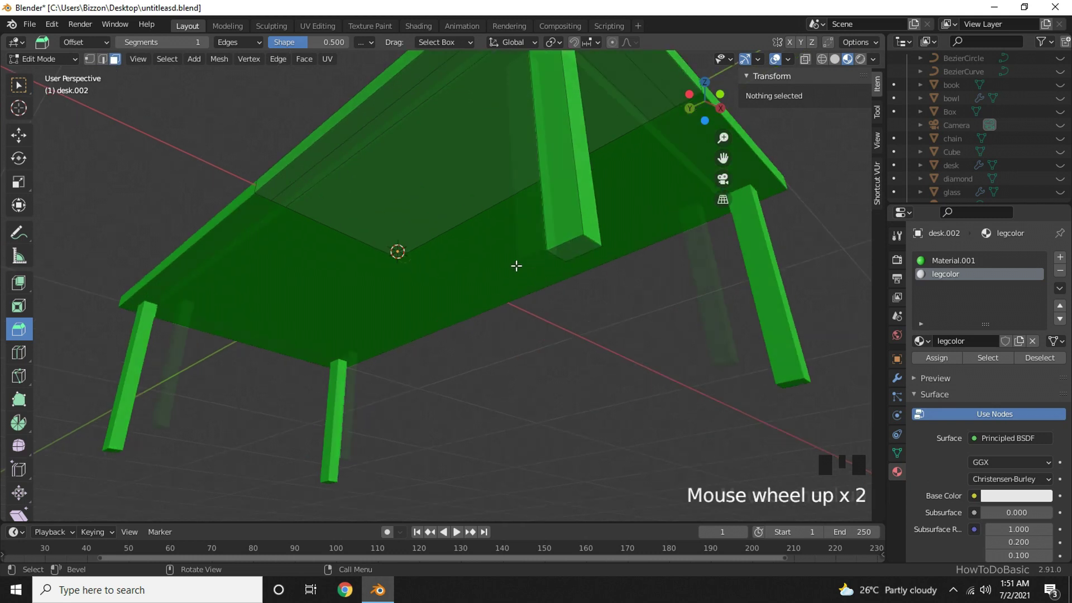
pyautogui.click(578, 248)
pyautogui.press('e')
pyautogui.moveTo(669, 336); pyautogui.dragTo(668, 360, button='middle')
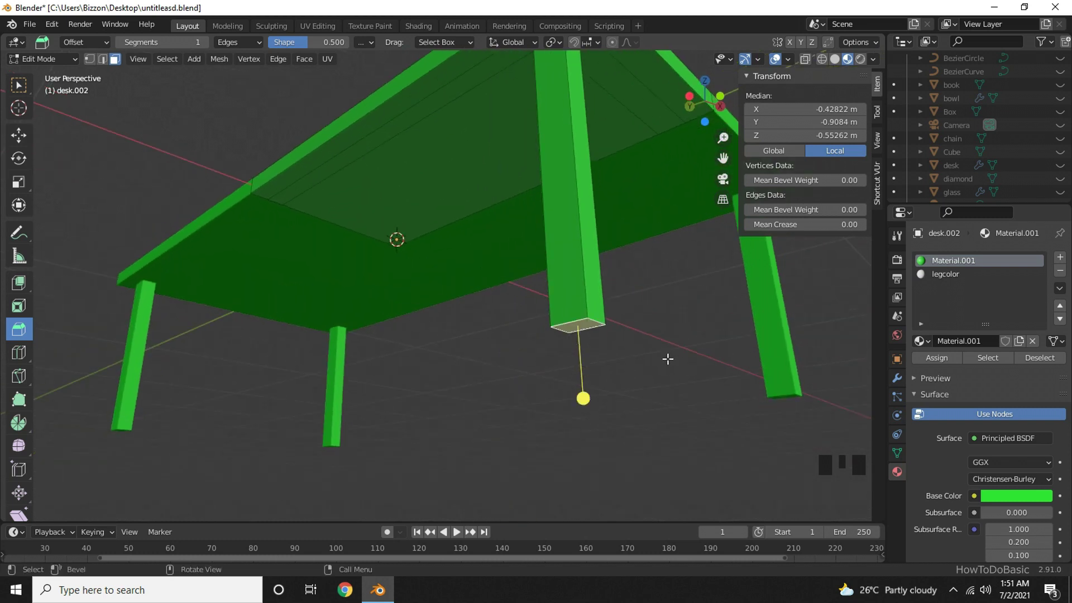
pyautogui.press('ctrl')
pyautogui.press('ctrl+KP_Add')
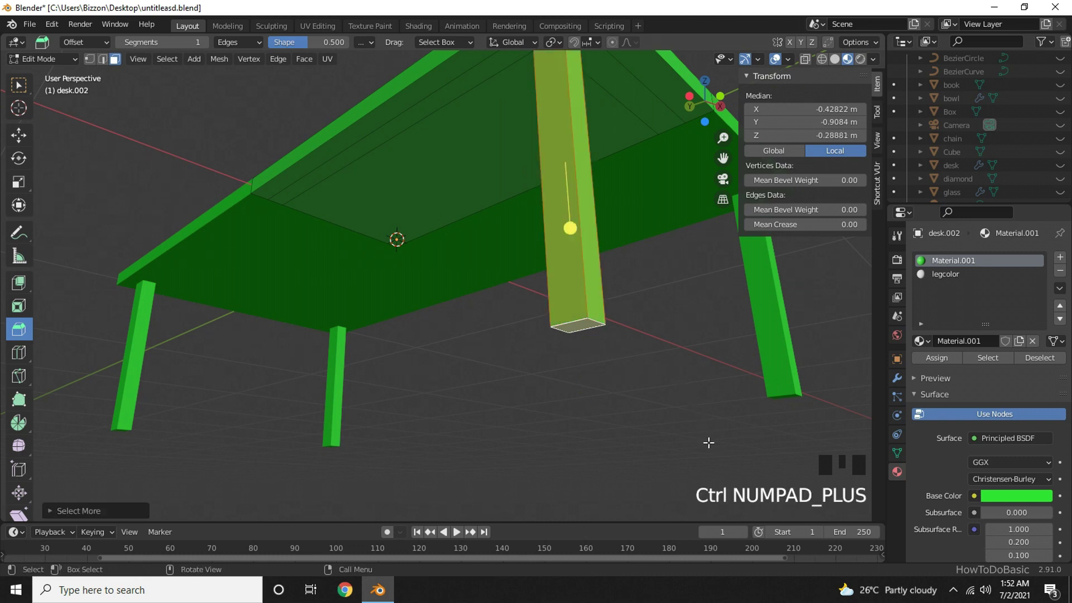
pyautogui.scroll(-2, 709, 441)
pyautogui.moveTo(641, 402)
pyautogui.mouseDown(button='middle')
pyautogui.moveTo(639, 438)
pyautogui.moveTo(664, 407)
pyautogui.moveTo(642, 415)
pyautogui.mouseUp(button='middle')
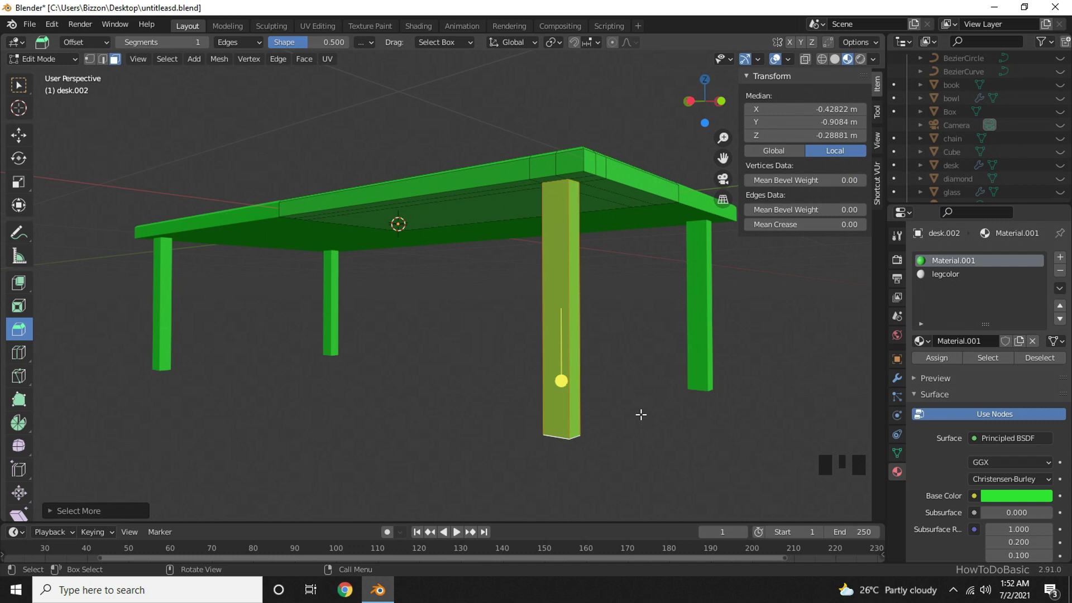
# Step: Assign the legcolor material slot to the selected leg faces
pyautogui.click(954, 276)
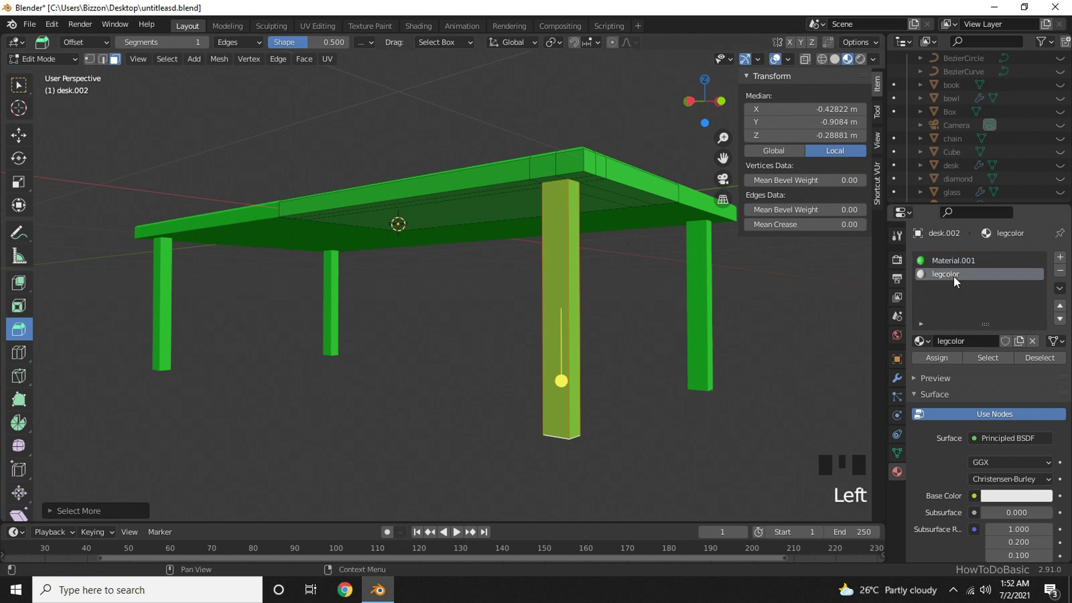
pyautogui.click(997, 498)
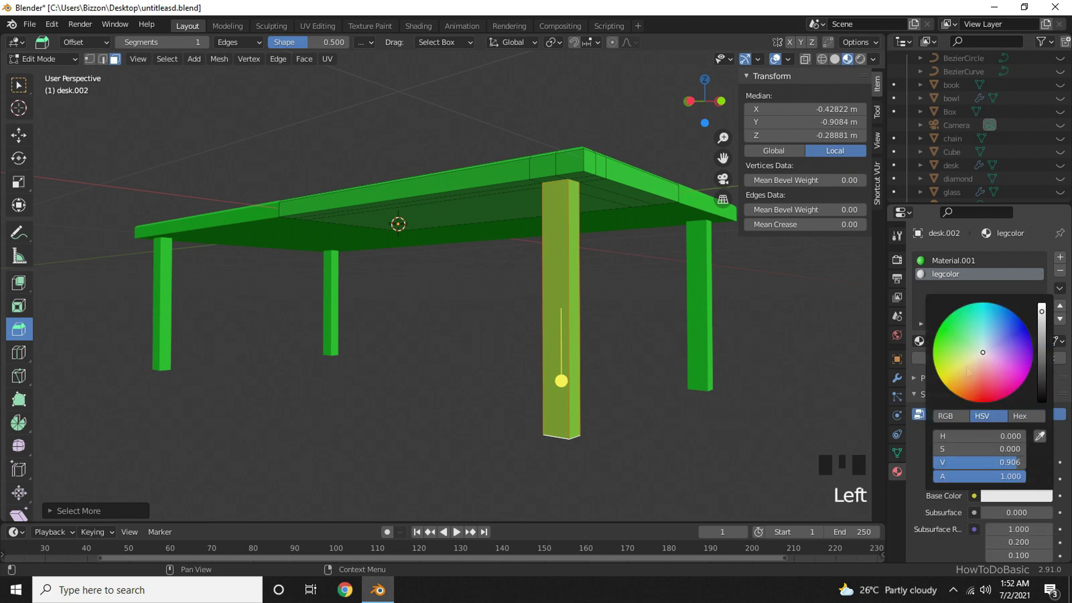
pyautogui.moveTo(967, 367); pyautogui.dragTo(971, 364)
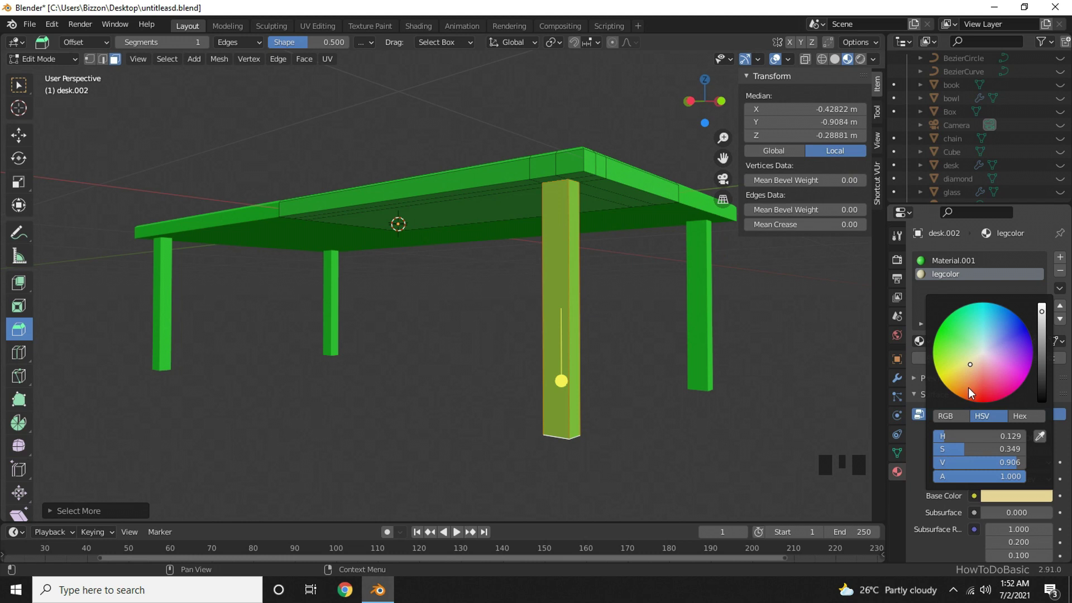
pyautogui.press('Escape')
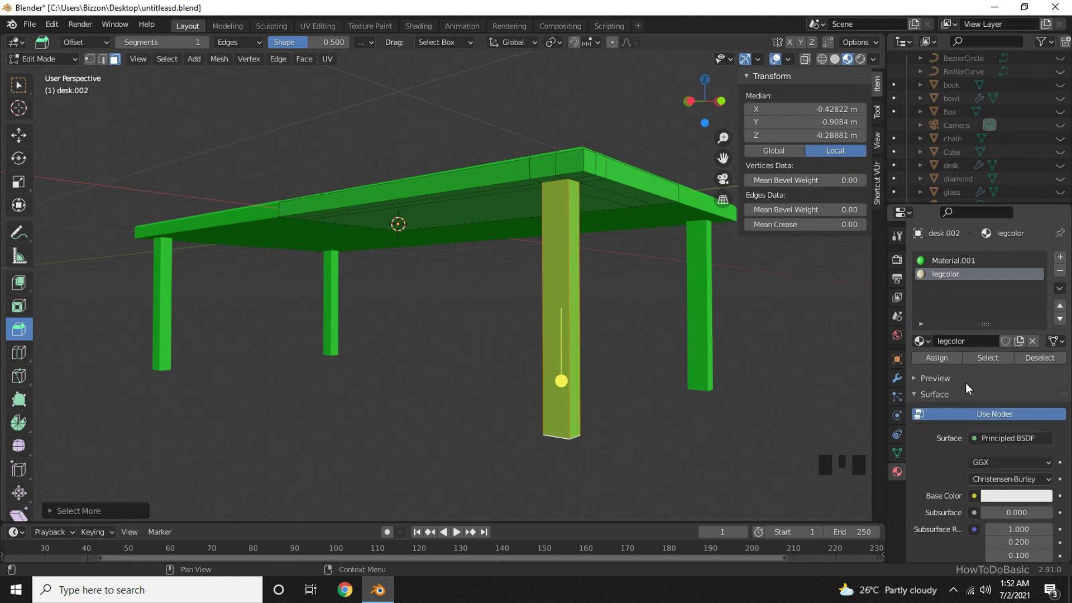
pyautogui.click(937, 360)
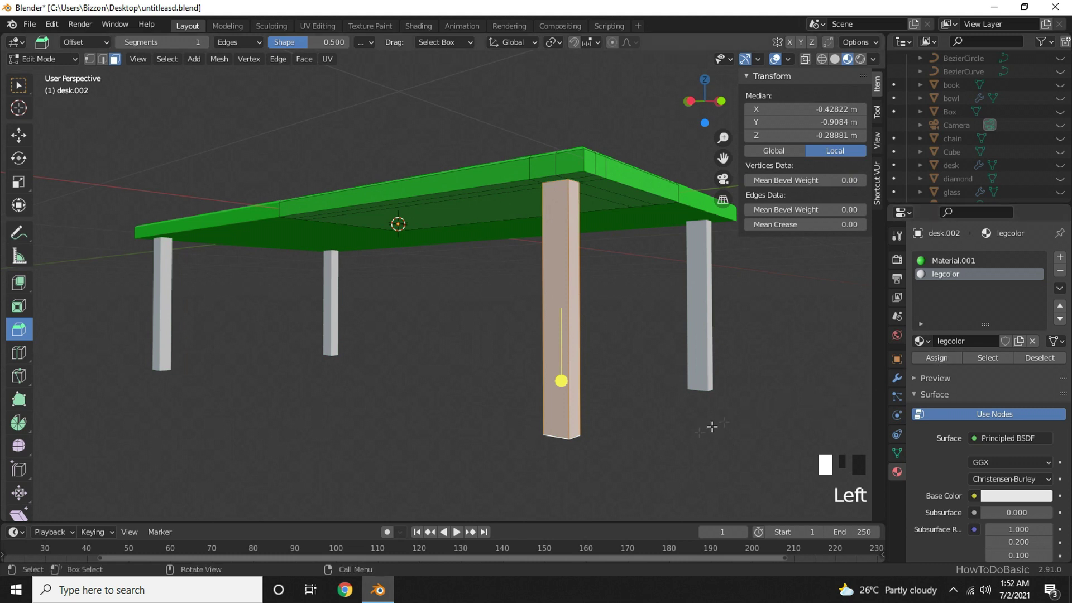
pyautogui.moveTo(678, 450)
pyautogui.mouseDown(button='middle')
pyautogui.moveTo(742, 469)
pyautogui.moveTo(660, 470)
pyautogui.moveTo(685, 462)
pyautogui.mouseUp(button='middle')
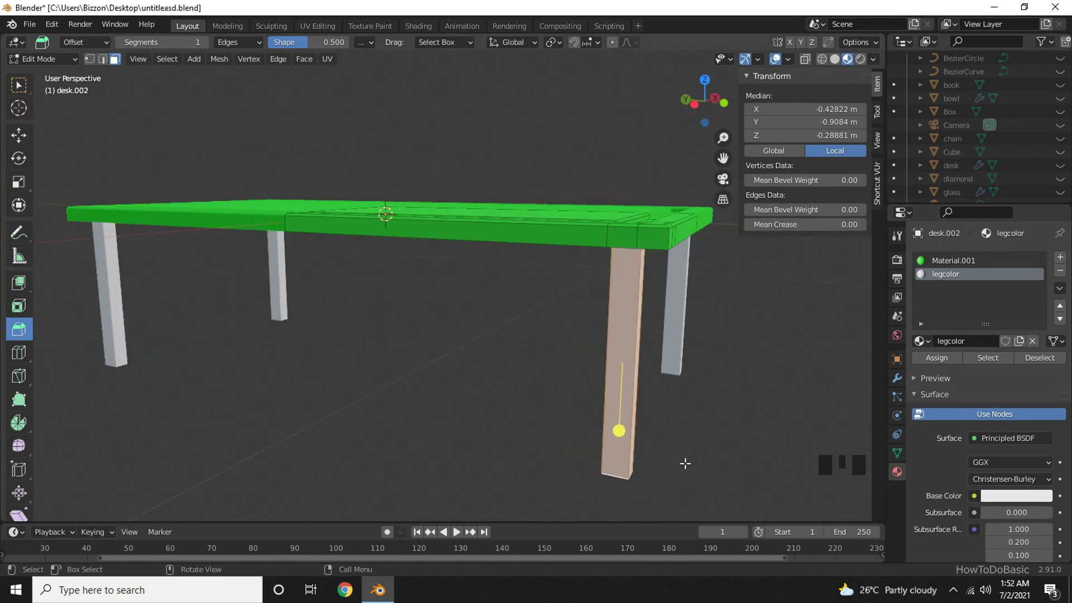
# Step: Change Material.001's base colour to pale yellow for the desk top
pyautogui.click(989, 262)
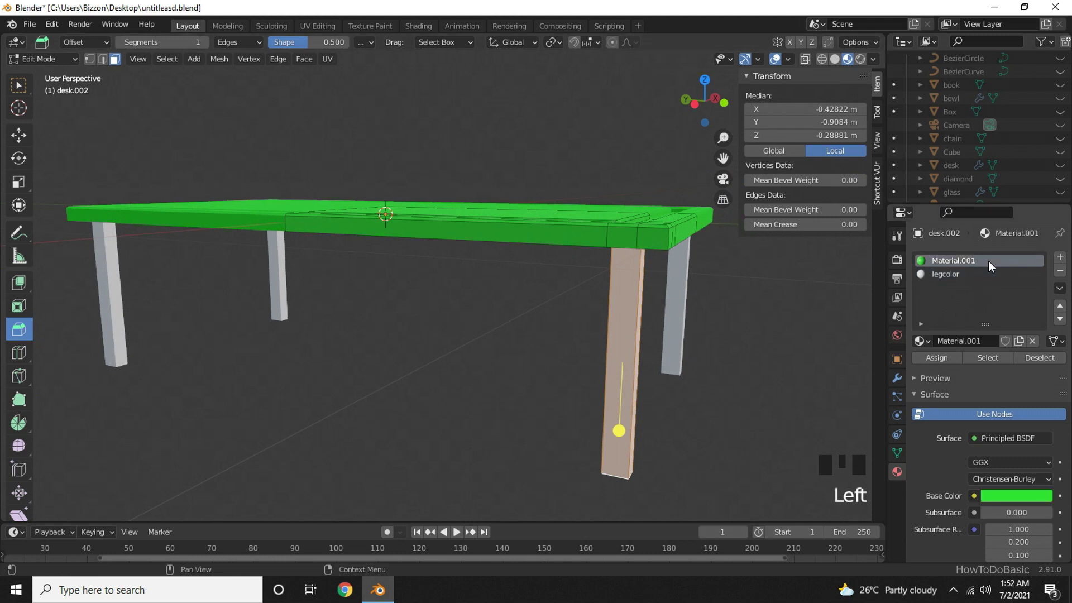
pyautogui.click(1002, 497)
pyautogui.click(965, 367)
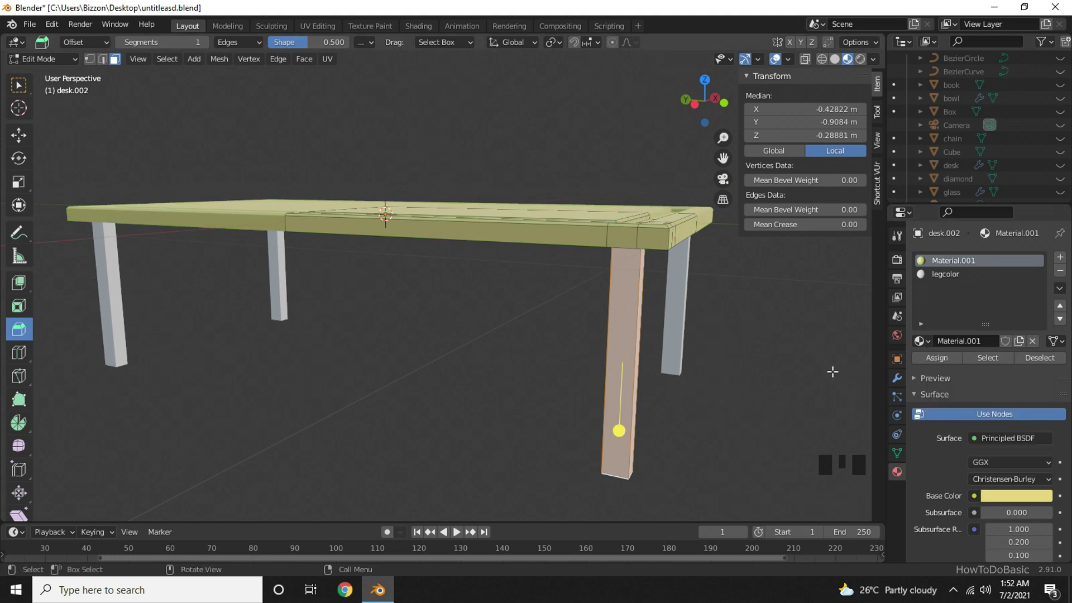
pyautogui.scroll(-2, 832, 372)
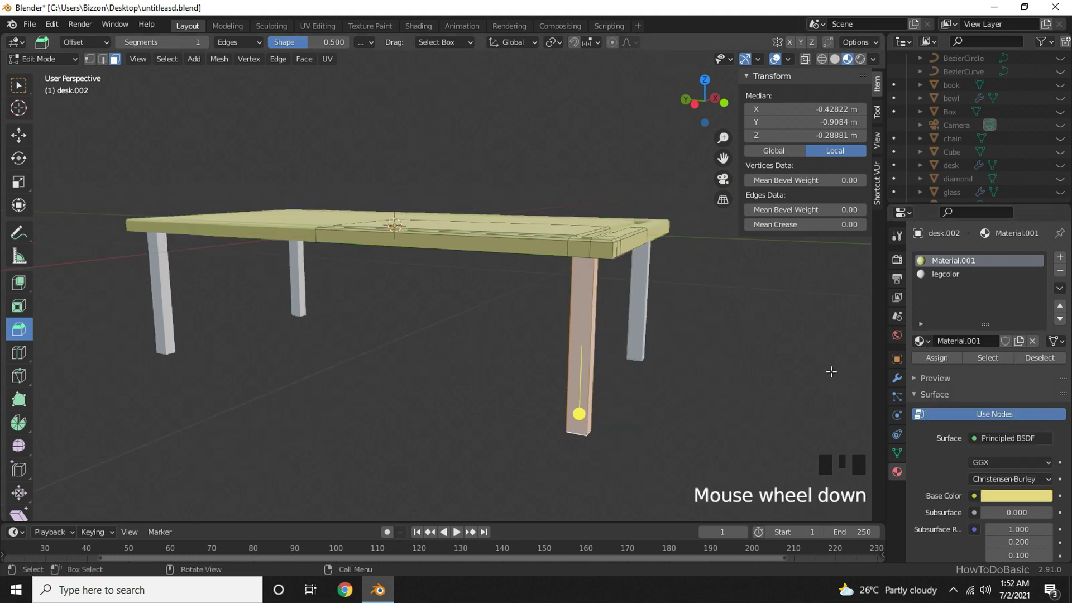
pyautogui.moveTo(830, 371); pyautogui.dragTo(794, 406, button='middle')
# Step: Deselect the leg faces and return desk.002 to Object Mode
pyautogui.click(803, 384)
pyautogui.press('Tab')
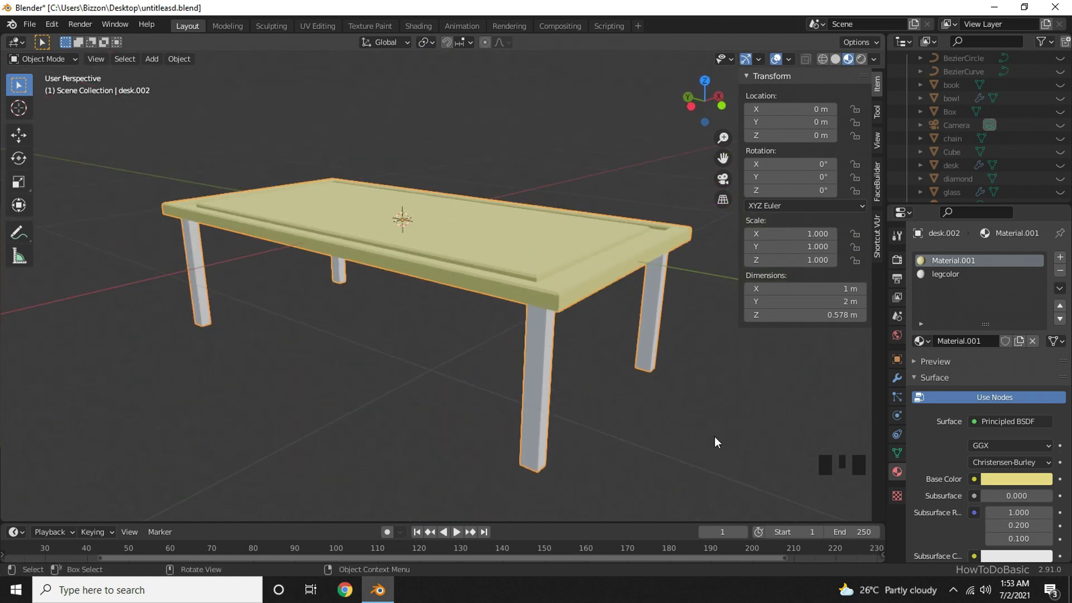